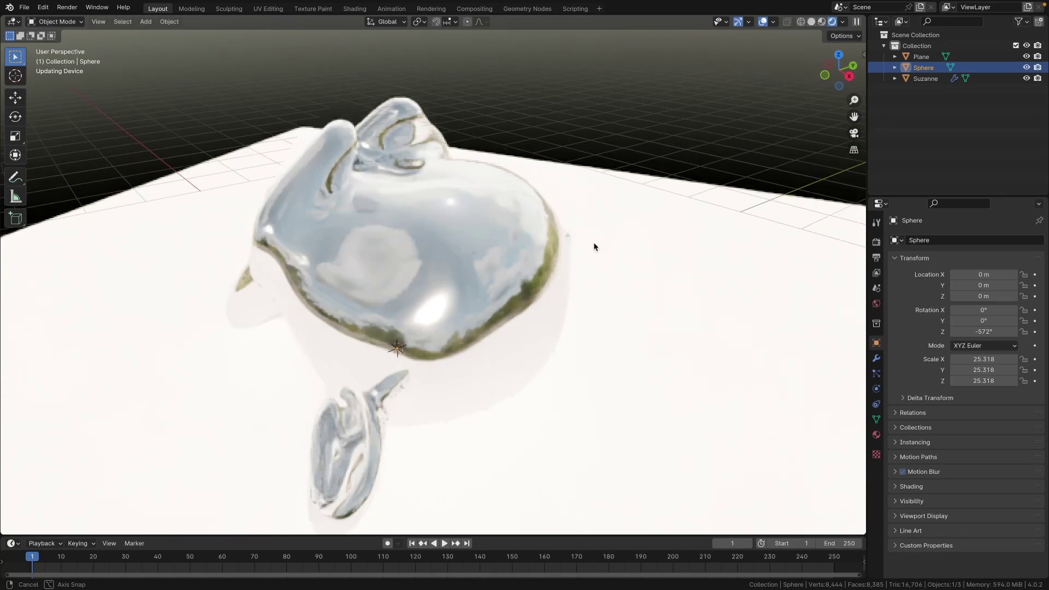
pyautogui.moveTo(595, 246); pyautogui.dragTo(659, 272, button='middle')
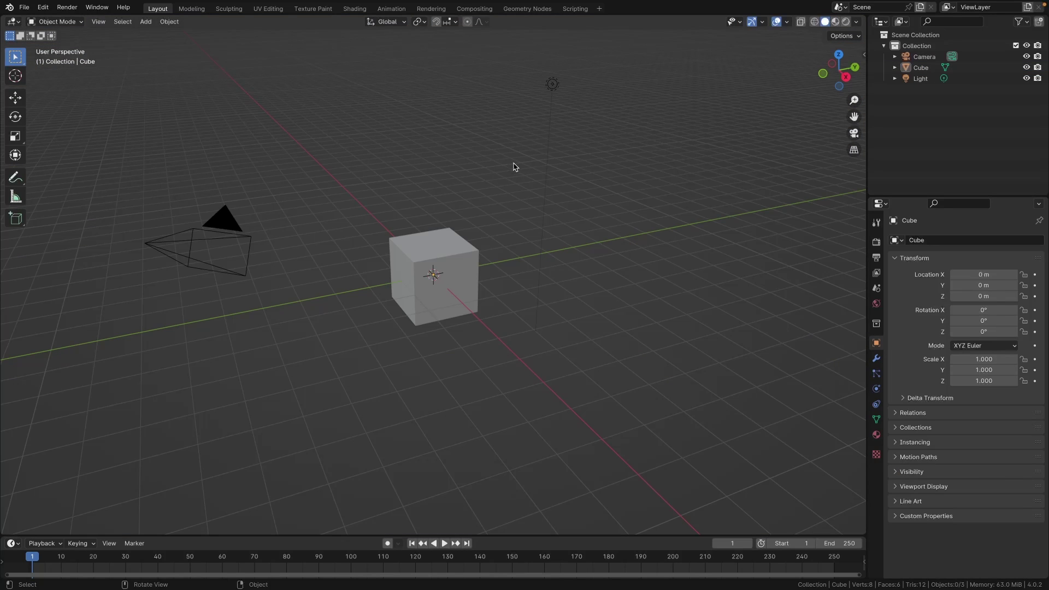
# Step: Delete all the default objects from the scene
pyautogui.press('a')
pyautogui.press('x')
pyautogui.click(497, 157)
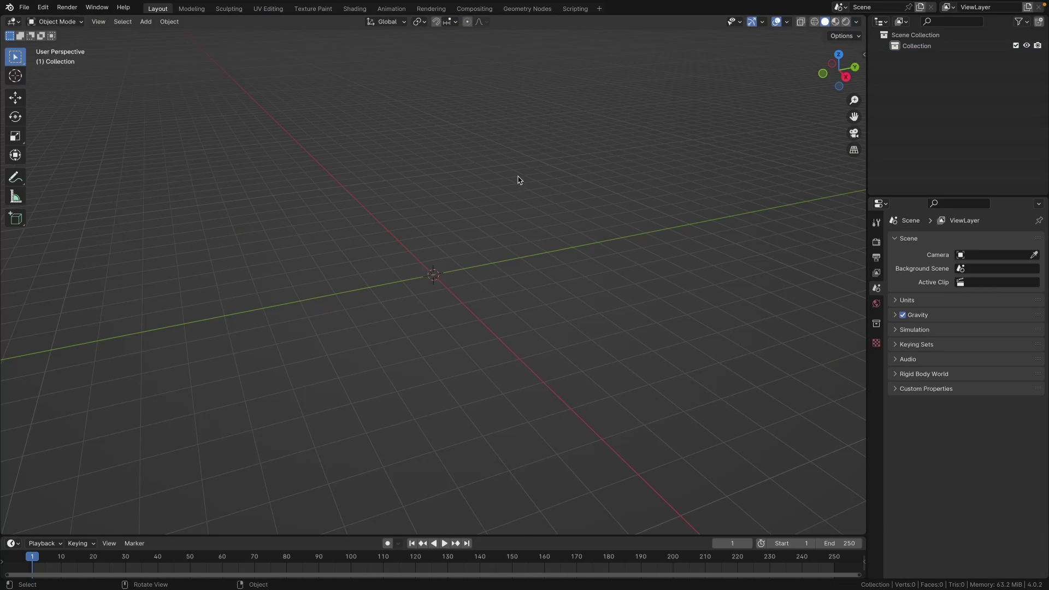
# Step: Add a mesh plane at the origin and scale it up by about 7 as a ground surface
pyautogui.hotkey('shift', 'a')
pyautogui.moveTo(488, 202)
pyautogui.click(554, 201)
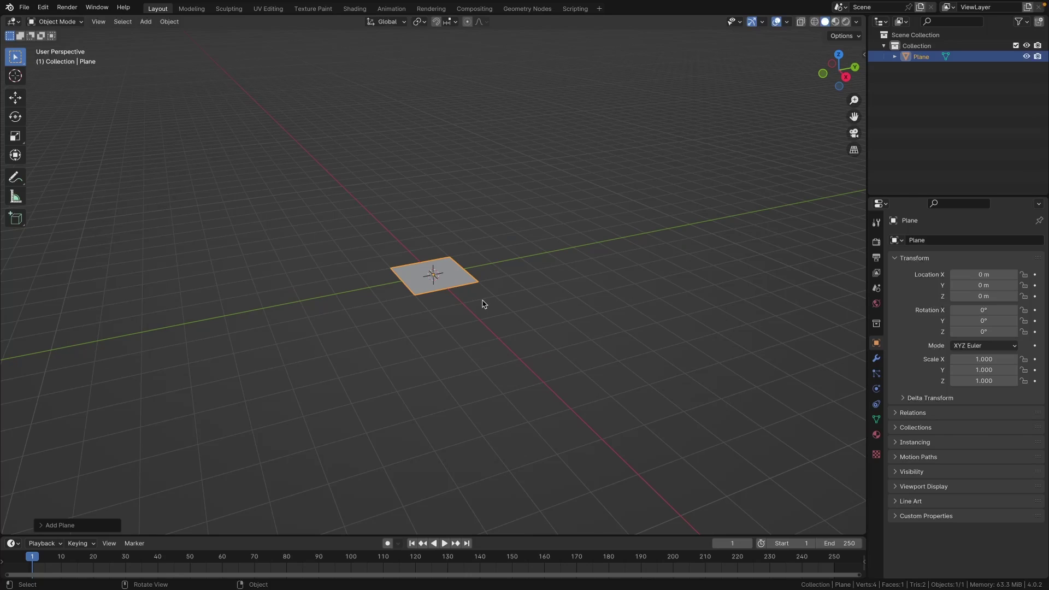
pyautogui.press('s')
pyautogui.click(759, 431)
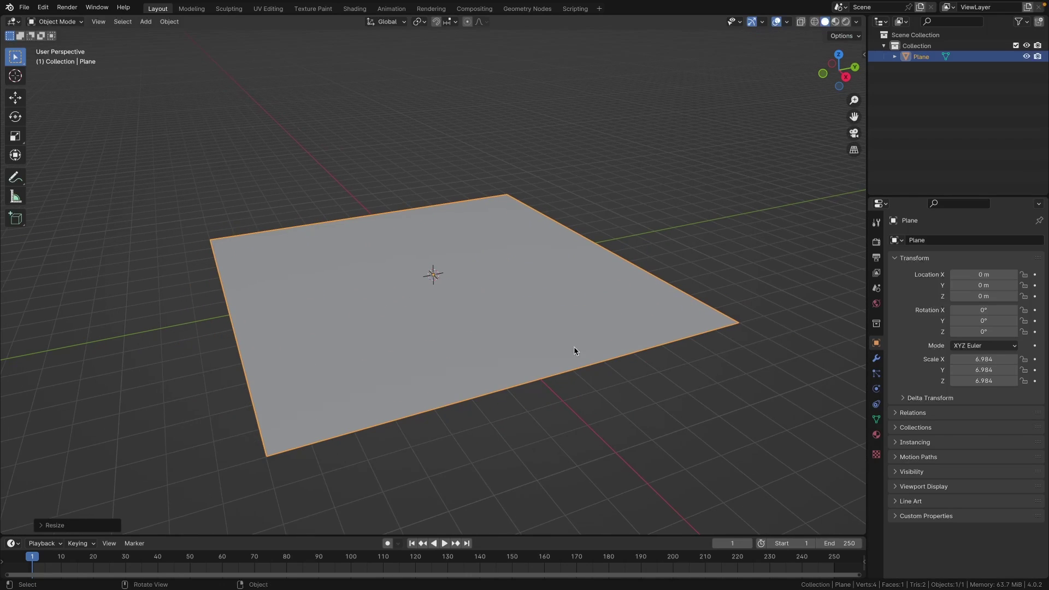
# Step: Add a monkey head mesh at the centre of the plane and scale it to about 1.88
pyautogui.moveTo(574, 348); pyautogui.dragTo(511, 280, button='middle')
pyautogui.hotkey('shift', 'a')
pyautogui.moveTo(511, 278)
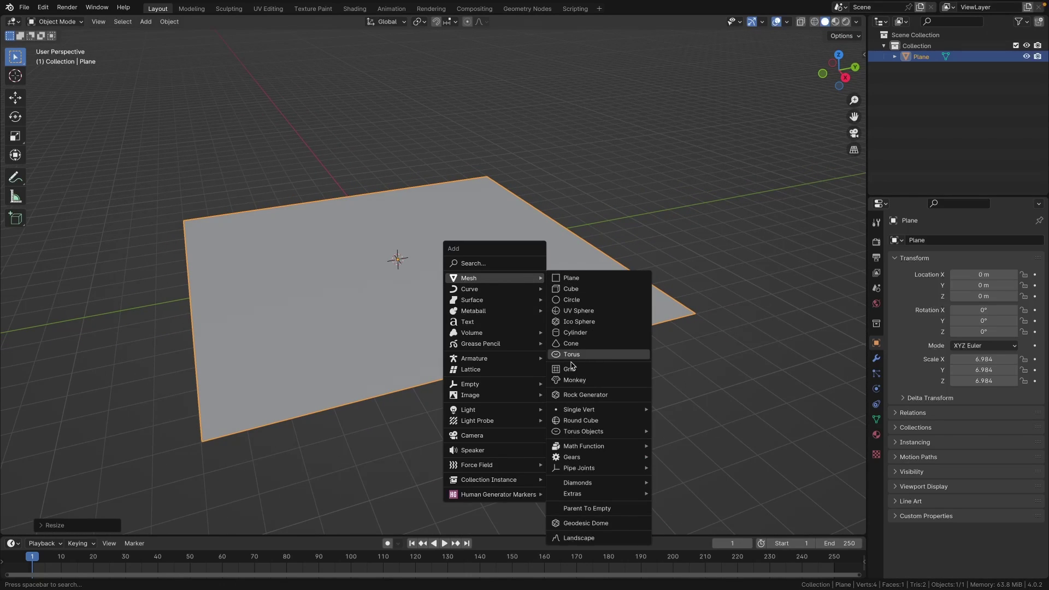
pyautogui.click(583, 380)
pyautogui.press('s')
pyautogui.click(610, 293)
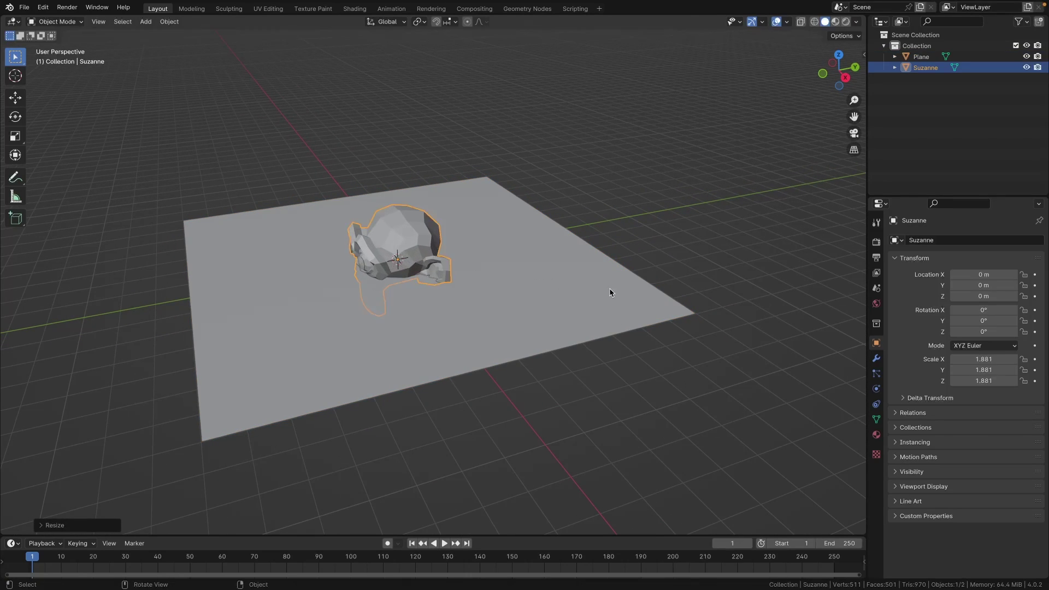
# Step: Tilt the monkey head about -45° around X and raise it about 0.65 m along Z
pyautogui.press('r')
pyautogui.press('x')
pyautogui.click(504, 379)
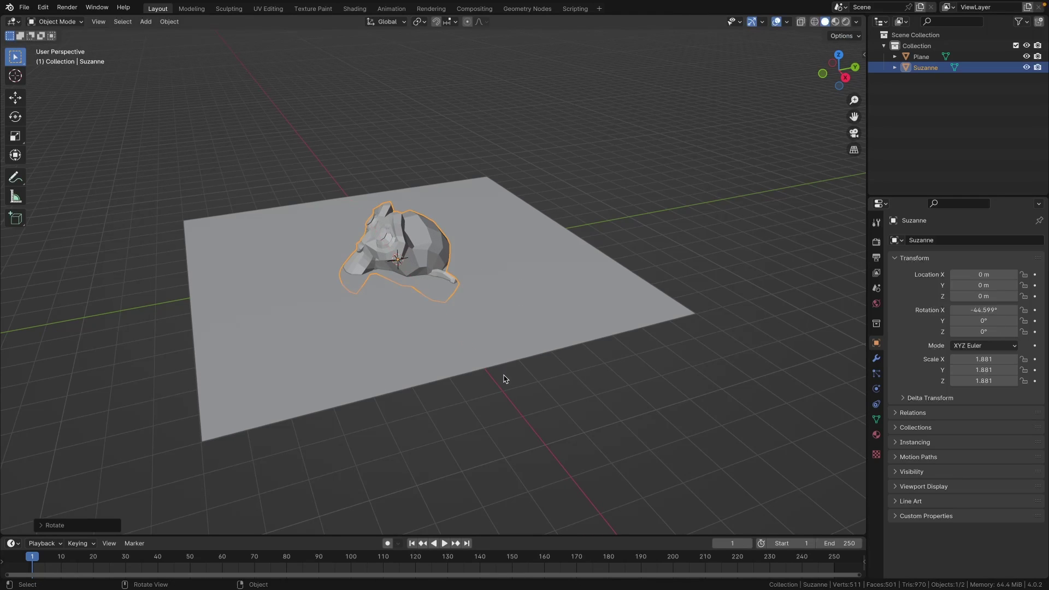
pyautogui.press('g')
pyautogui.press('z')
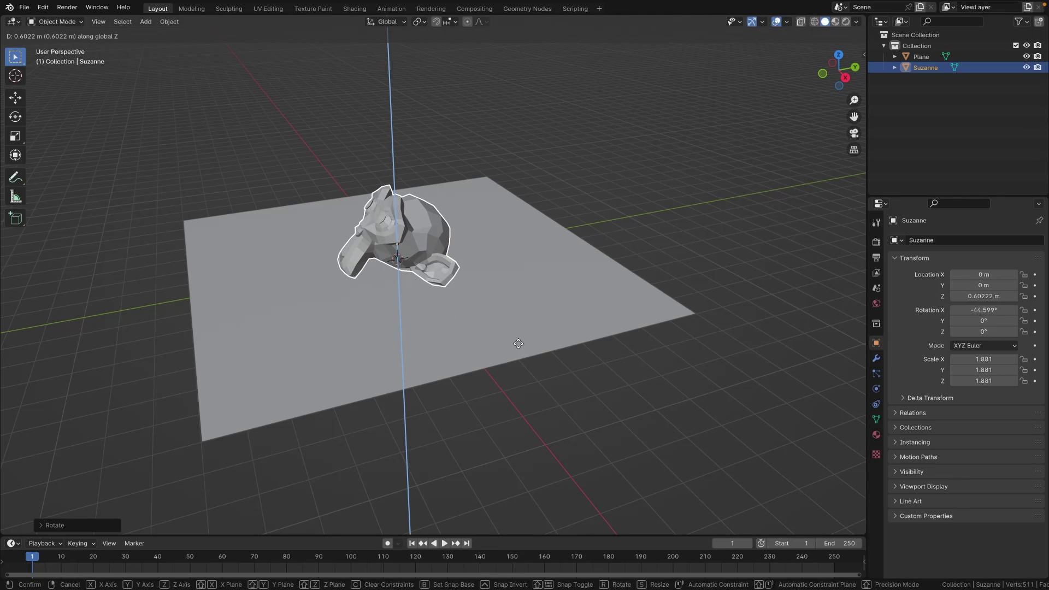
pyautogui.click(518, 342)
pyautogui.moveTo(560, 324)
pyautogui.mouseDown(button='middle')
pyautogui.moveTo(639, 326)
pyautogui.moveTo(577, 333)
pyautogui.mouseUp(button='middle')
pyautogui.keyDown('ctrl'); pyautogui.moveTo(577, 334); pyautogui.dragTo(601, 276, button='middle'); pyautogui.keyUp('ctrl')
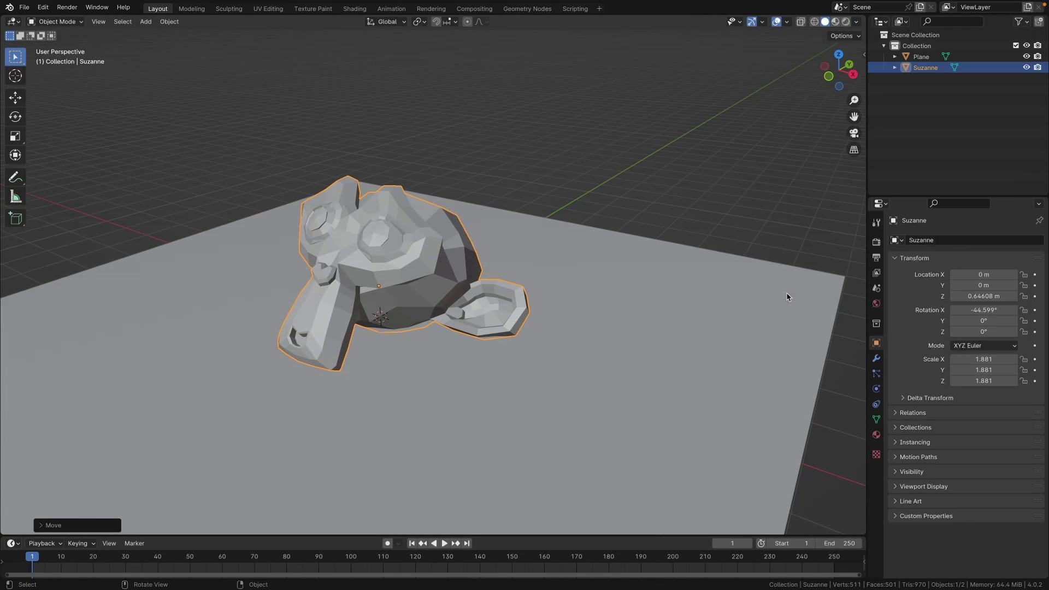
# Step: Add a Subdivision Surface modifier to the monkey head with 2 viewport levels
pyautogui.click(877, 360)
pyautogui.click(952, 240)
pyautogui.write('sub')
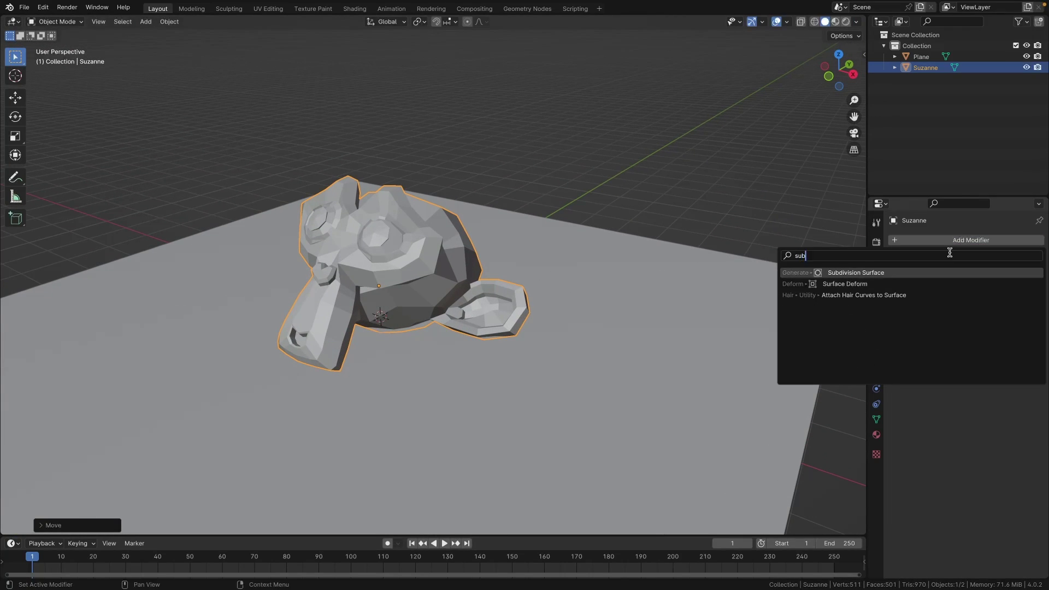
pyautogui.press('Return')
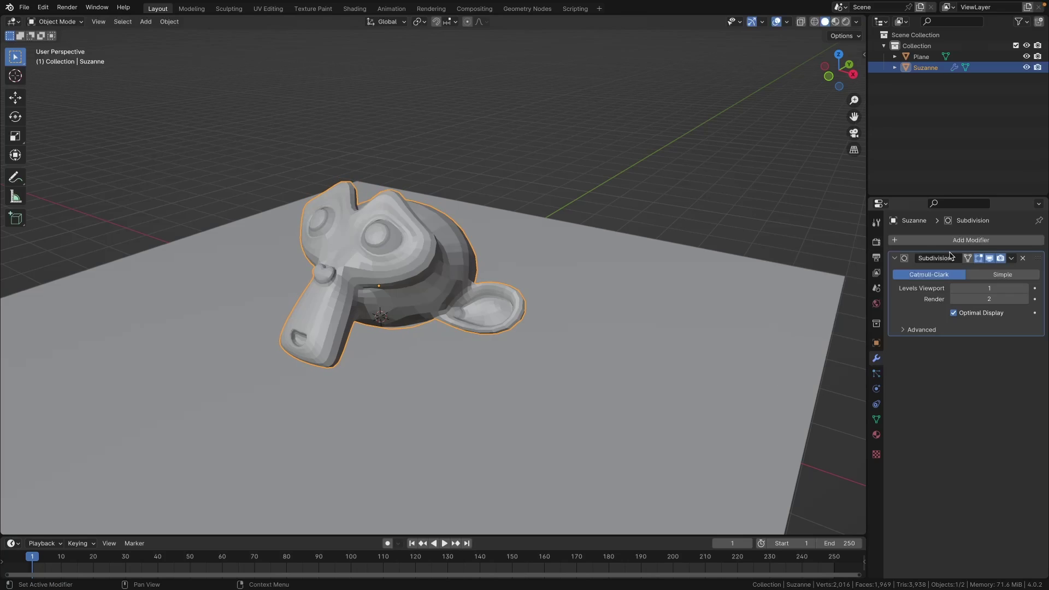
pyautogui.click(1025, 288)
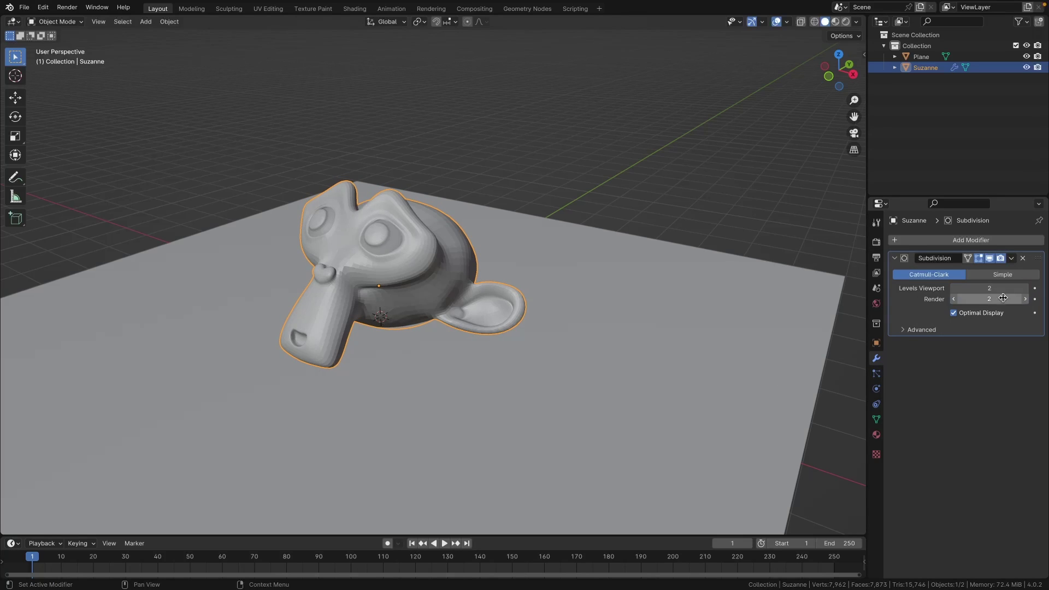
# Step: Apply smooth shading to the monkey head
pyautogui.rightClick(395, 244)
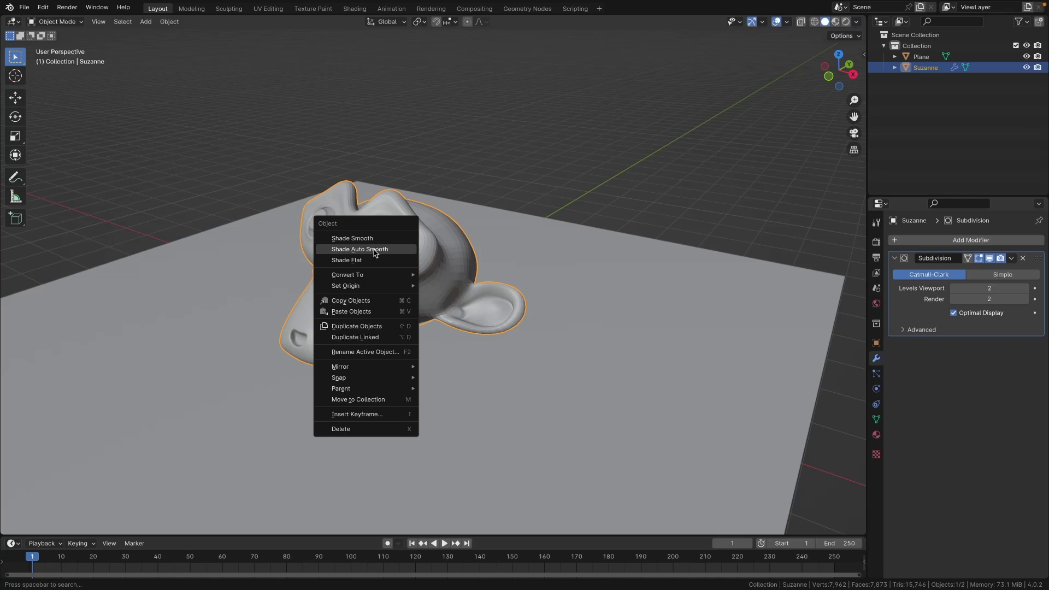
pyautogui.click(374, 239)
pyautogui.moveTo(419, 260)
pyautogui.mouseDown(button='middle')
pyautogui.moveTo(532, 267)
pyautogui.moveTo(421, 260)
pyautogui.mouseUp(button='middle')
pyautogui.scroll(-3, 420, 260)
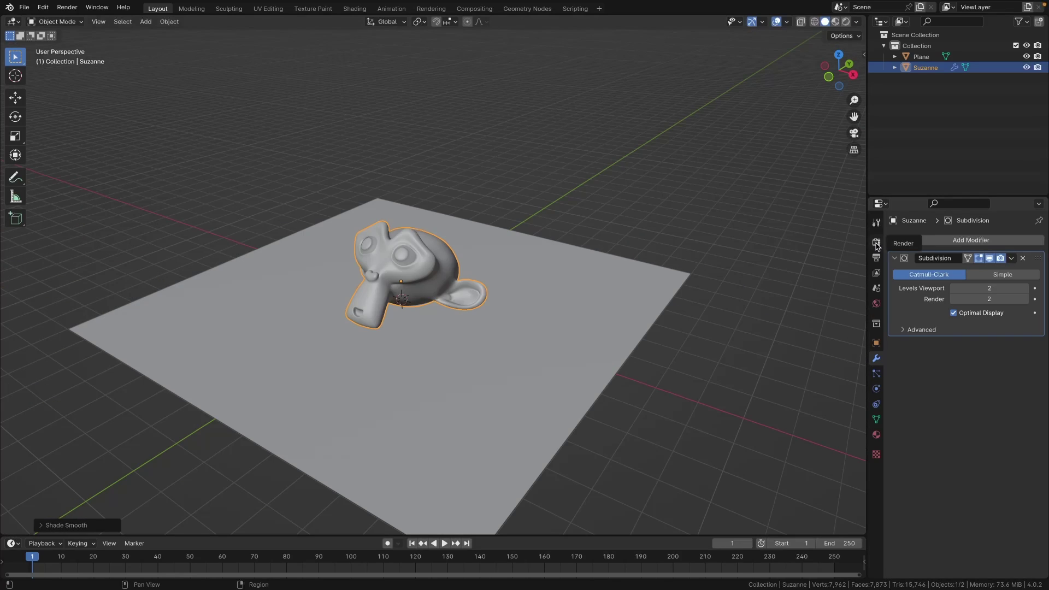
# Step: Set the render engine to Cycles with GPU Compute as the device
pyautogui.click(876, 243)
pyautogui.click(978, 244)
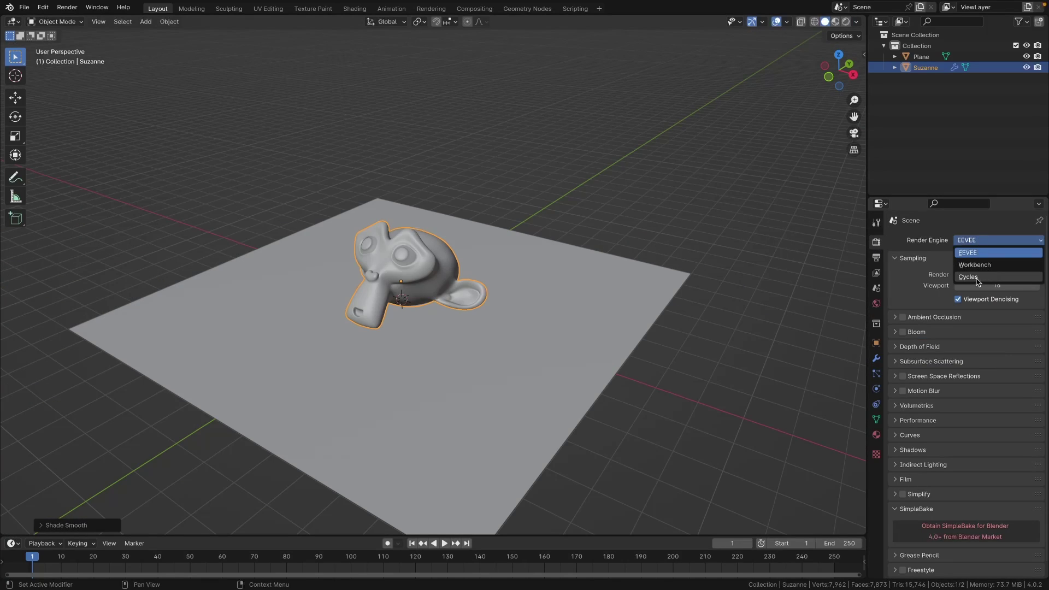
pyautogui.click(981, 281)
pyautogui.click(986, 267)
pyautogui.click(989, 290)
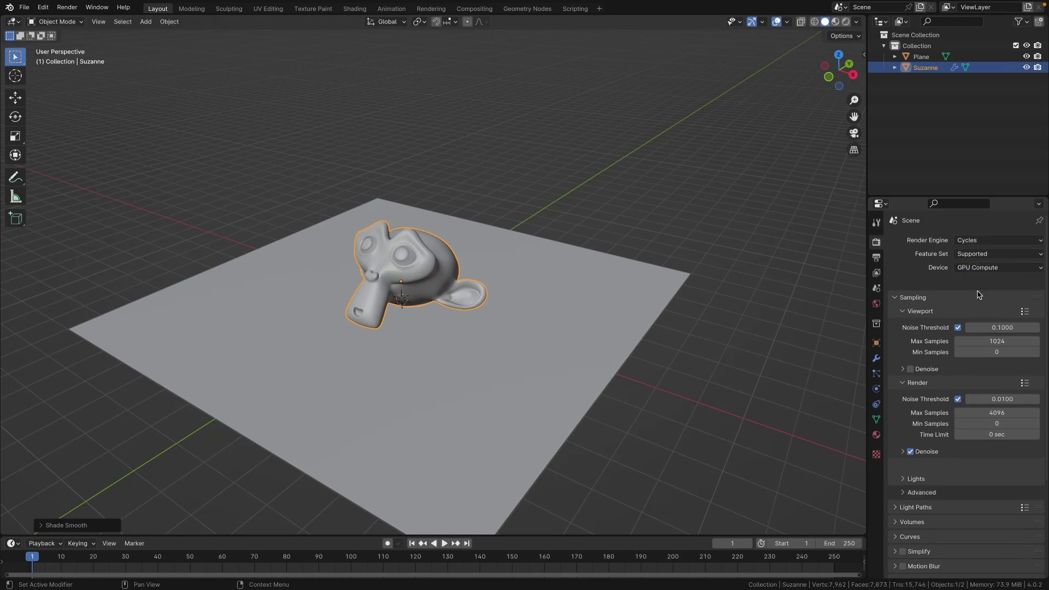
# Step: Display the viewport in rendered shading and deselect the monkey head
pyautogui.click(846, 22)
pyautogui.click(571, 198)
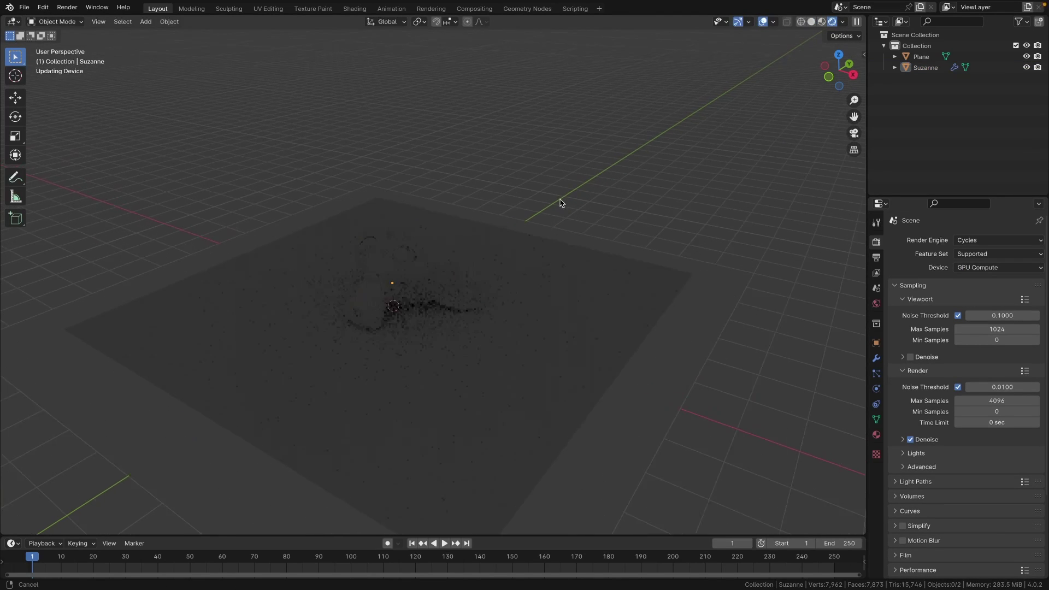
pyautogui.moveTo(560, 203)
pyautogui.mouseDown(button='middle')
pyautogui.moveTo(562, 183)
pyautogui.moveTo(562, 195)
pyautogui.mouseUp(button='middle')
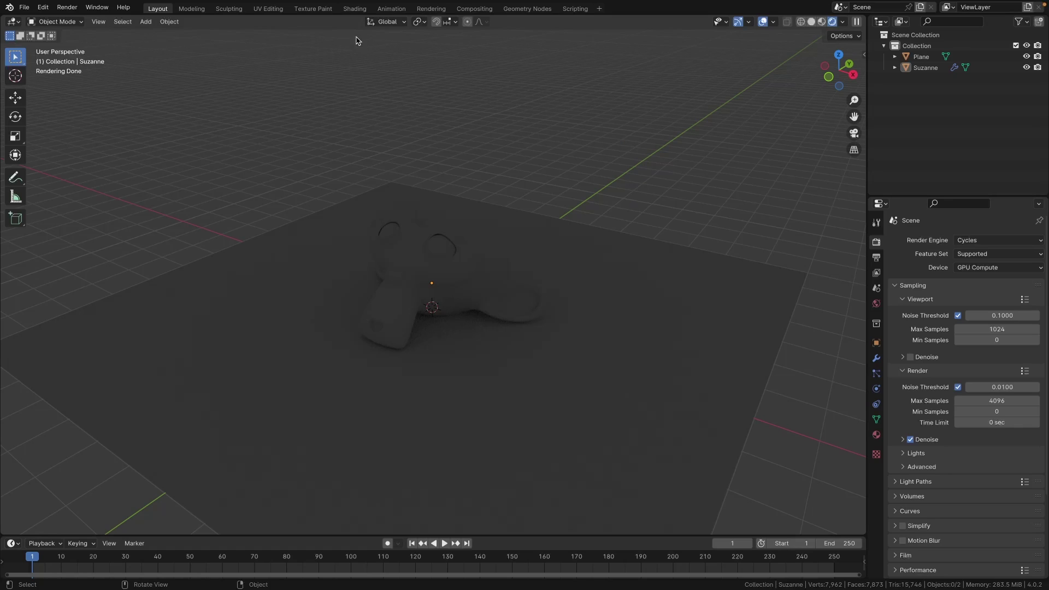
# Step: Open the world shader nodes in the Shading workspace, frame them, and use rendered shading in its viewport
pyautogui.click(355, 8)
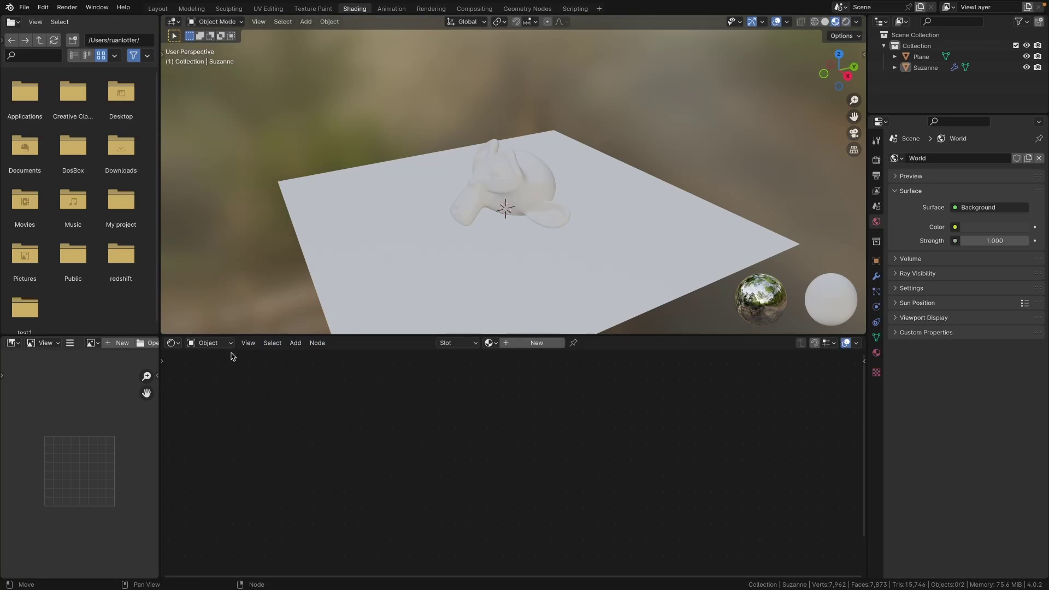
pyautogui.click(210, 345)
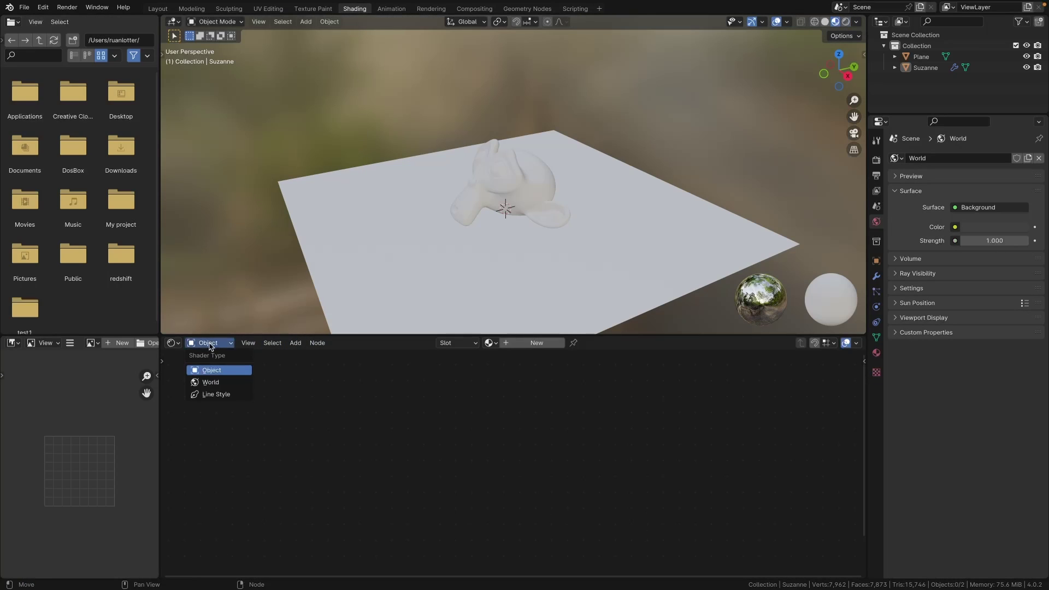
pyautogui.click(215, 383)
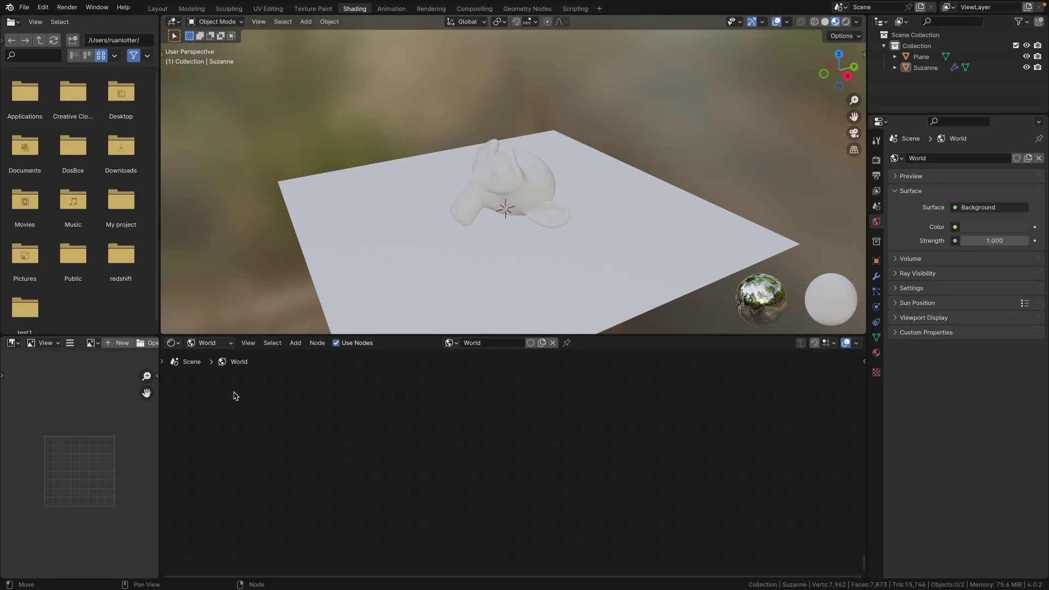
pyautogui.click(846, 22)
pyautogui.press('Home')
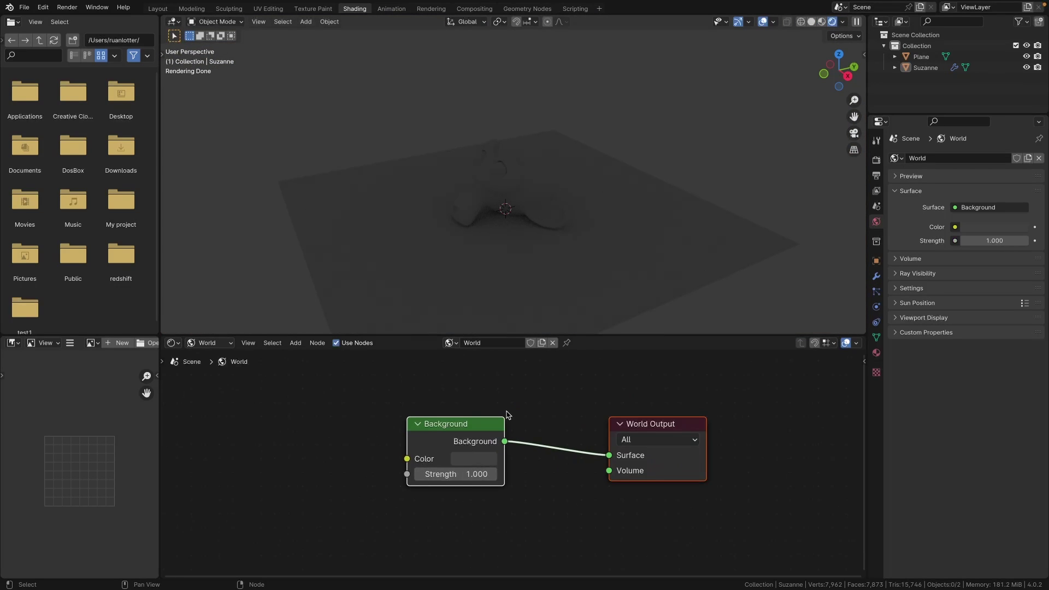
# Step: Add a Sky Texture node and connect its Color output to the Background node's Color input
pyautogui.hotkey('shift', 'a')
pyautogui.write('sky')
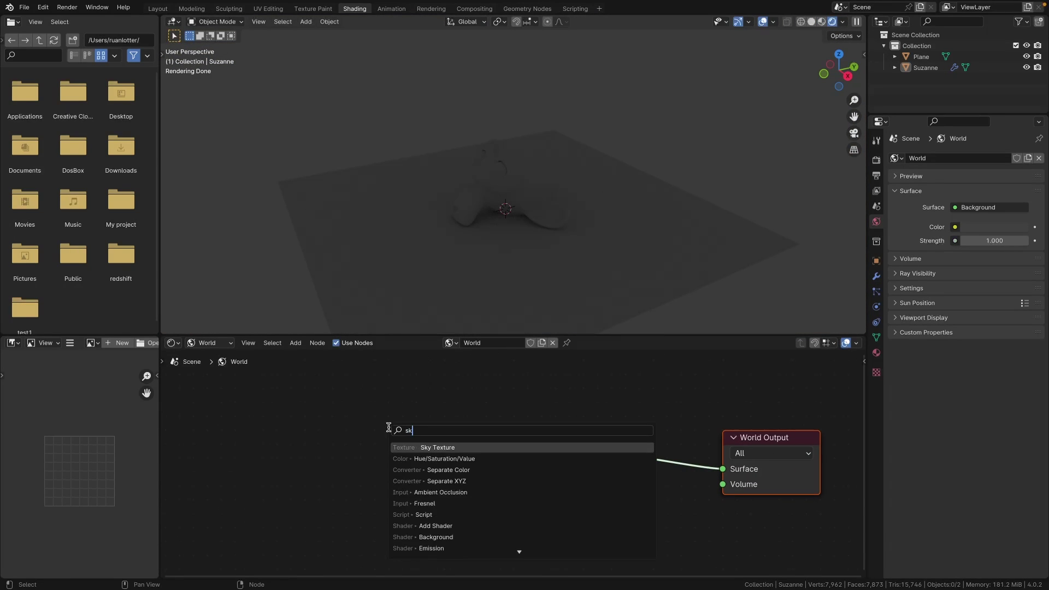
pyautogui.press('Return')
pyautogui.click(305, 411)
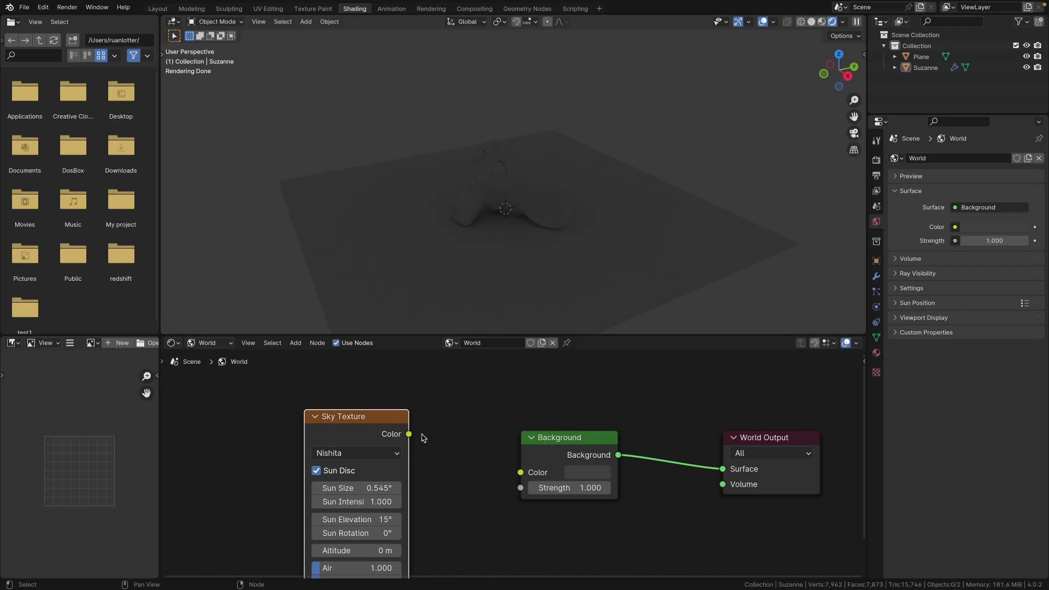
pyautogui.moveTo(408, 434); pyautogui.dragTo(520, 473)
pyautogui.scroll(-2, 481, 486)
pyautogui.moveTo(478, 492); pyautogui.dragTo(481, 446, button='middle')
pyautogui.keyDown('ctrl'); pyautogui.moveTo(417, 434); pyautogui.dragTo(419, 418, button='middle'); pyautogui.keyUp('ctrl')
pyautogui.scroll(-2, 416, 428)
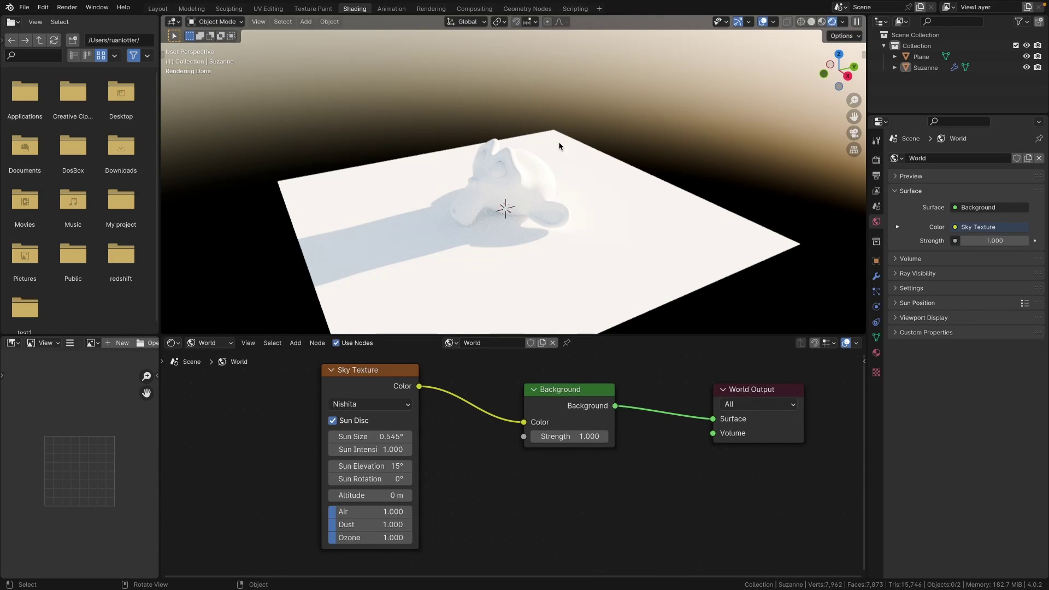
# Step: Set the Background node's strength to 0.1
pyautogui.click(585, 440)
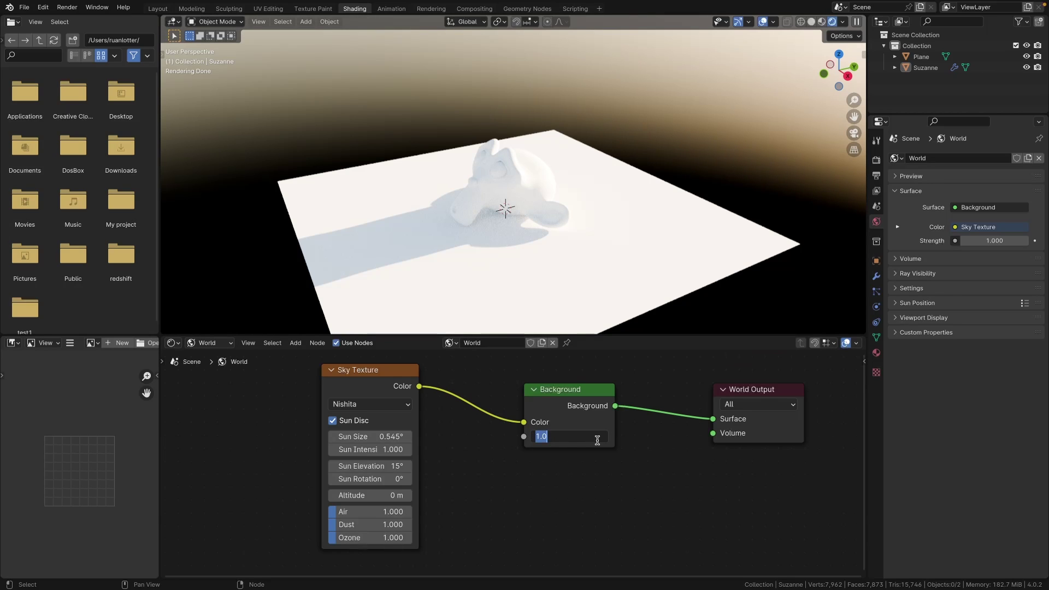
pyautogui.write('.1')
pyautogui.press('Return')
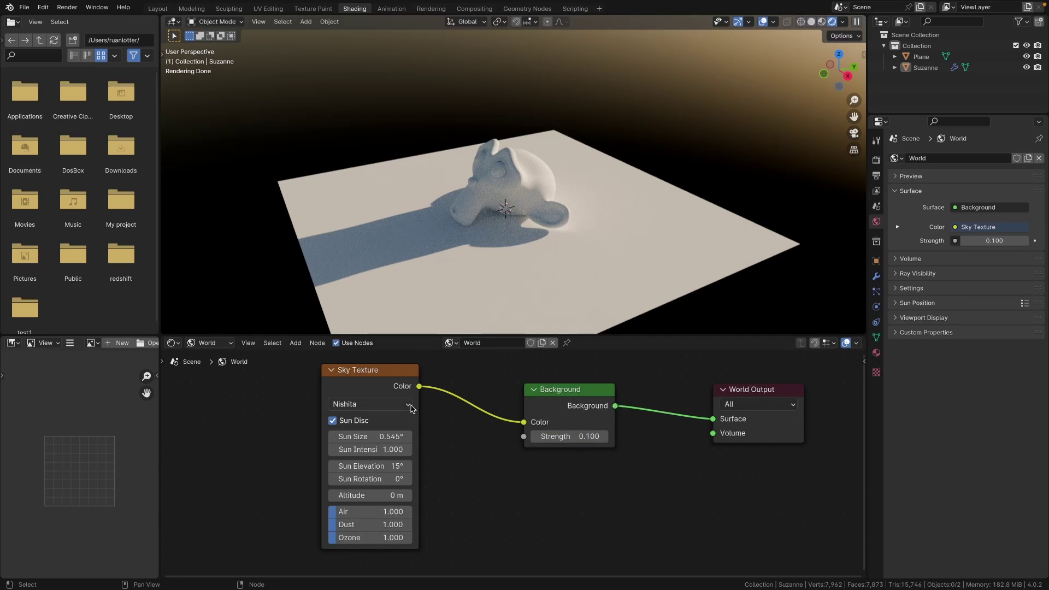
# Step: Adjust the Sky Texture's sun to 35° elevation, about 9.4° size and about 26.2° rotation
pyautogui.moveTo(375, 480); pyautogui.dragTo(413, 464)
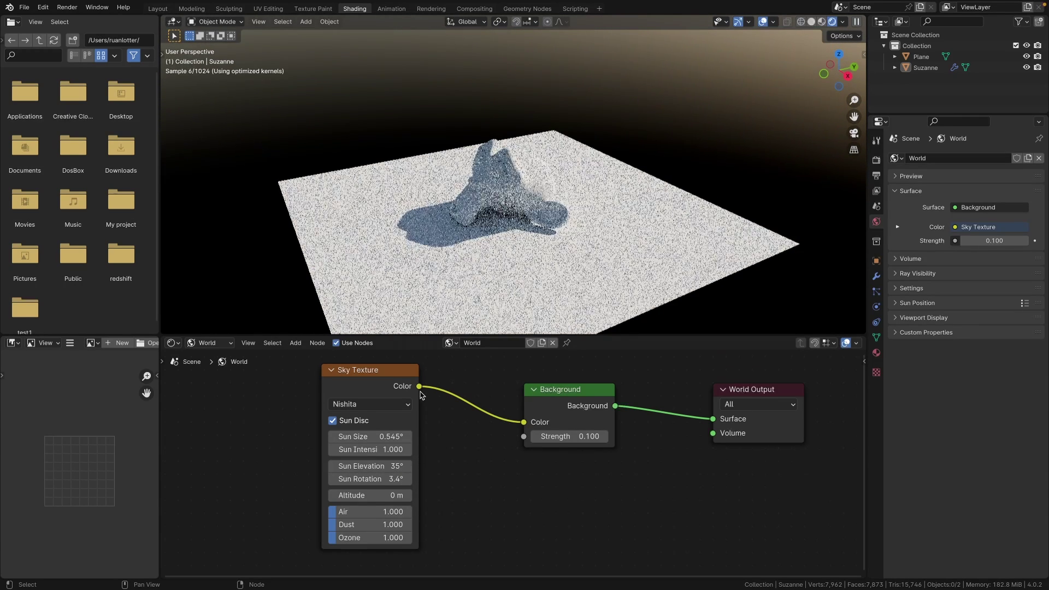
pyautogui.moveTo(356, 439); pyautogui.dragTo(289, 441)
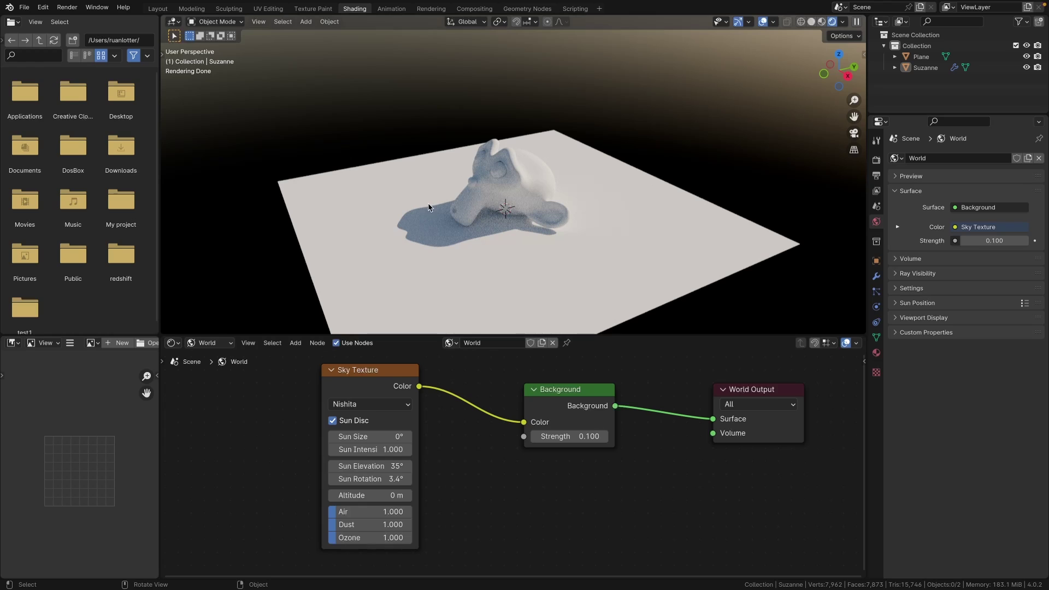
pyautogui.moveTo(366, 437); pyautogui.dragTo(404, 431)
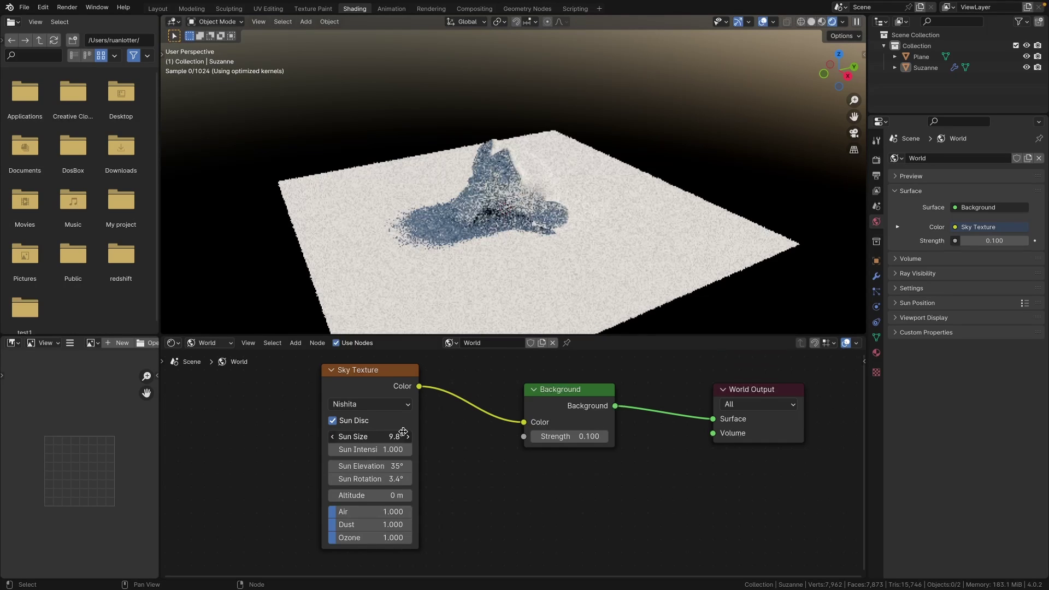
pyautogui.click(407, 476)
pyautogui.write('9')
pyautogui.press('Return')
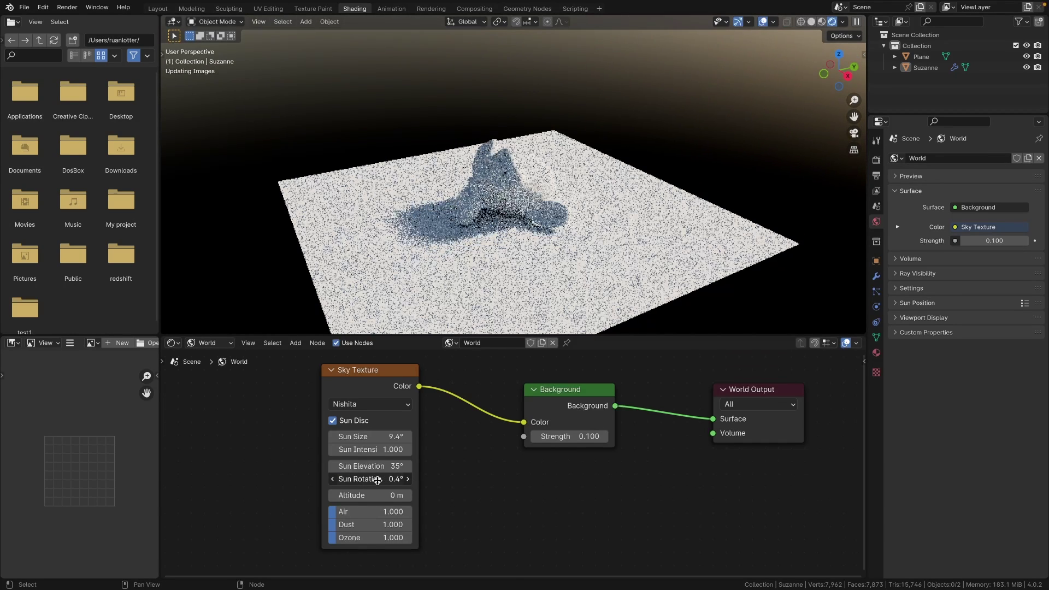
pyautogui.moveTo(377, 481); pyautogui.dragTo(475, 462)
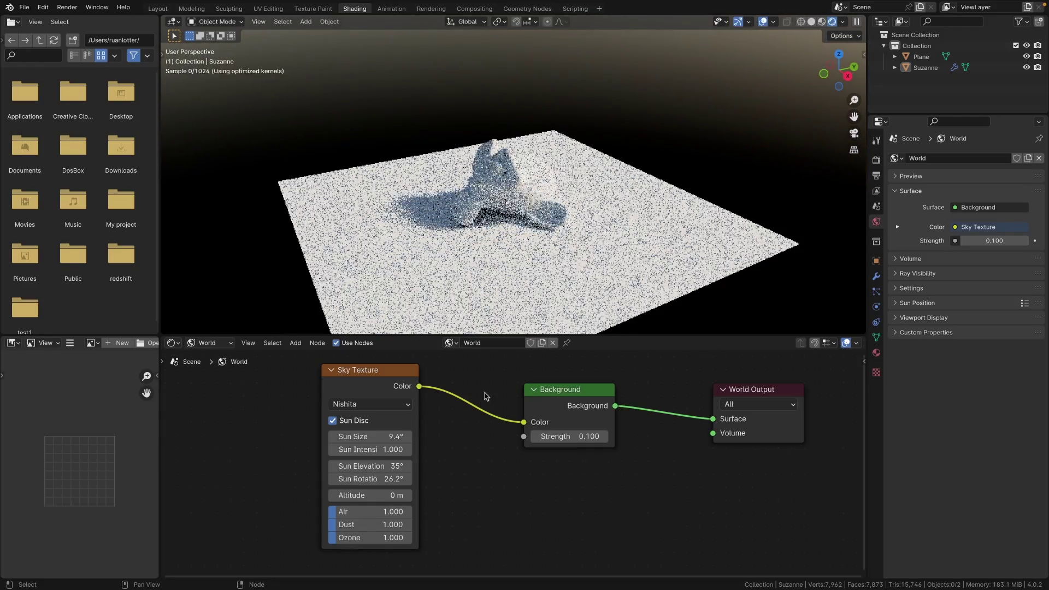
# Step: Select the monkey head and return to the Layout workspace with solid viewport shading
pyautogui.scroll(4, 554, 175)
pyautogui.moveTo(555, 171); pyautogui.dragTo(566, 180, button='middle')
pyautogui.keyDown('shift'); pyautogui.moveTo(566, 180); pyautogui.dragTo(604, 202, button='middle'); pyautogui.keyUp('shift')
pyautogui.click(503, 204)
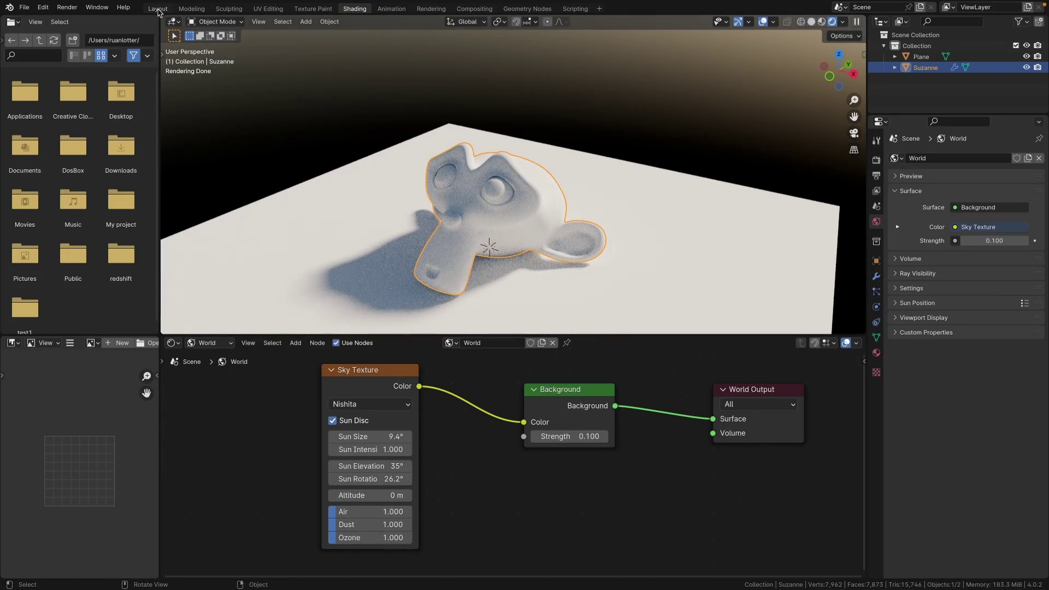
pyautogui.click(156, 8)
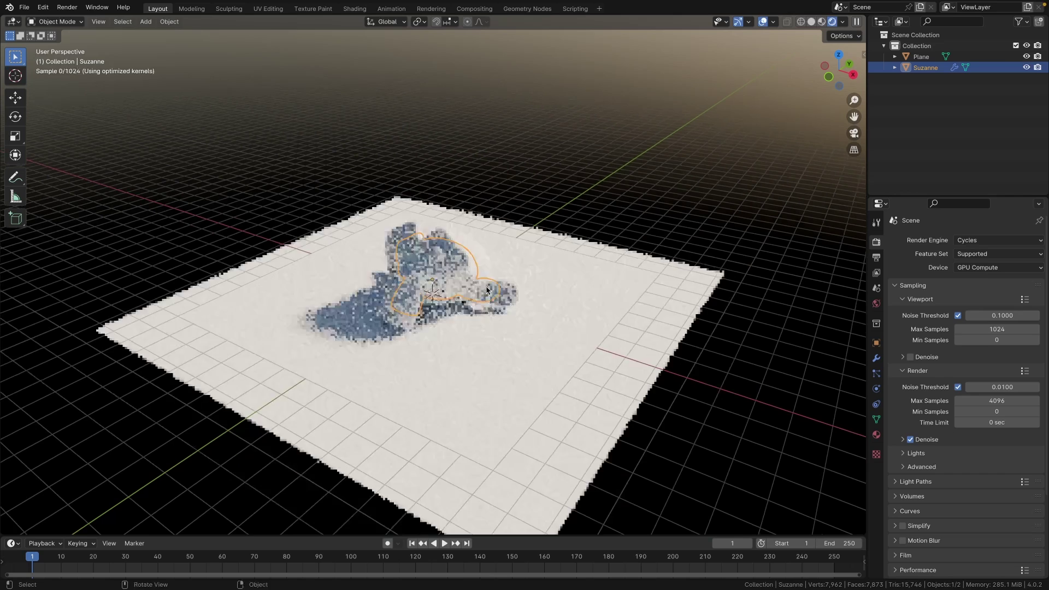
pyautogui.click(812, 22)
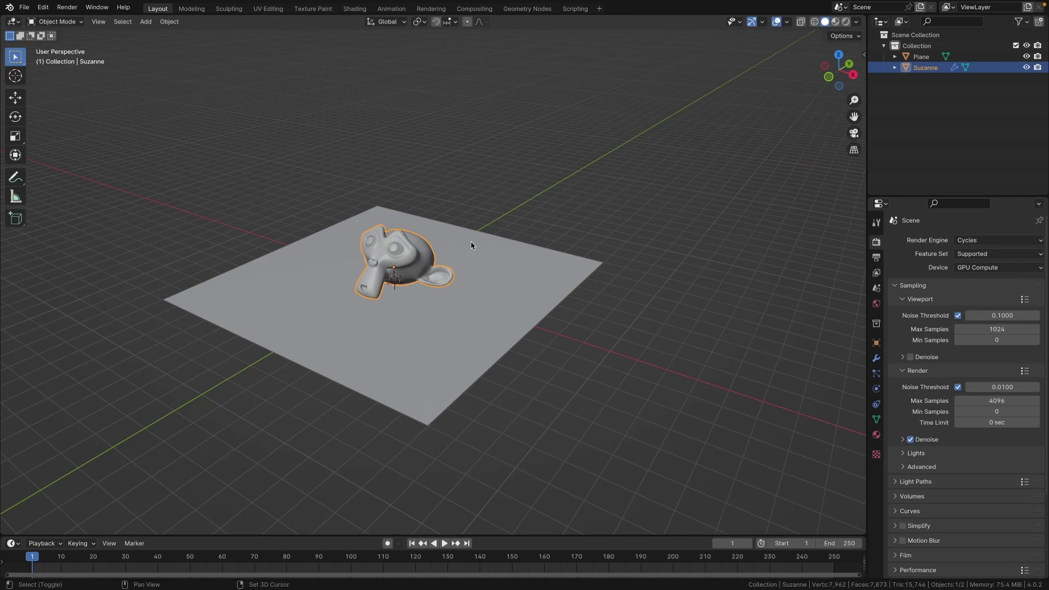
# Step: Add a UV sphere and scale it up until it encloses the monkey head and the whole ground plane
pyautogui.hotkey('shift', 'a')
pyautogui.moveTo(471, 241)
pyautogui.click(526, 275)
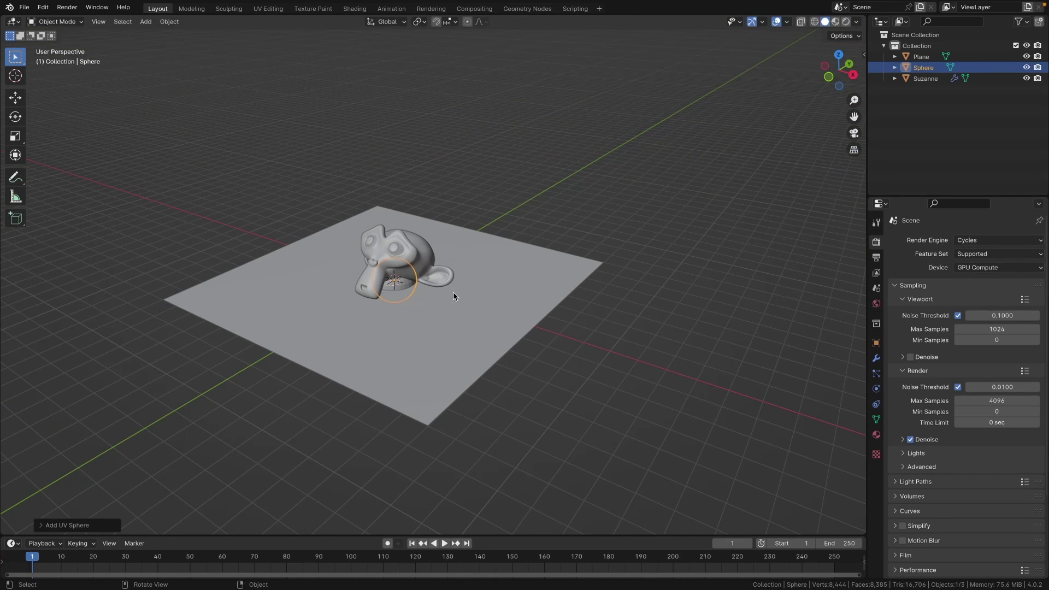
pyautogui.press('s')
pyautogui.click(710, 420)
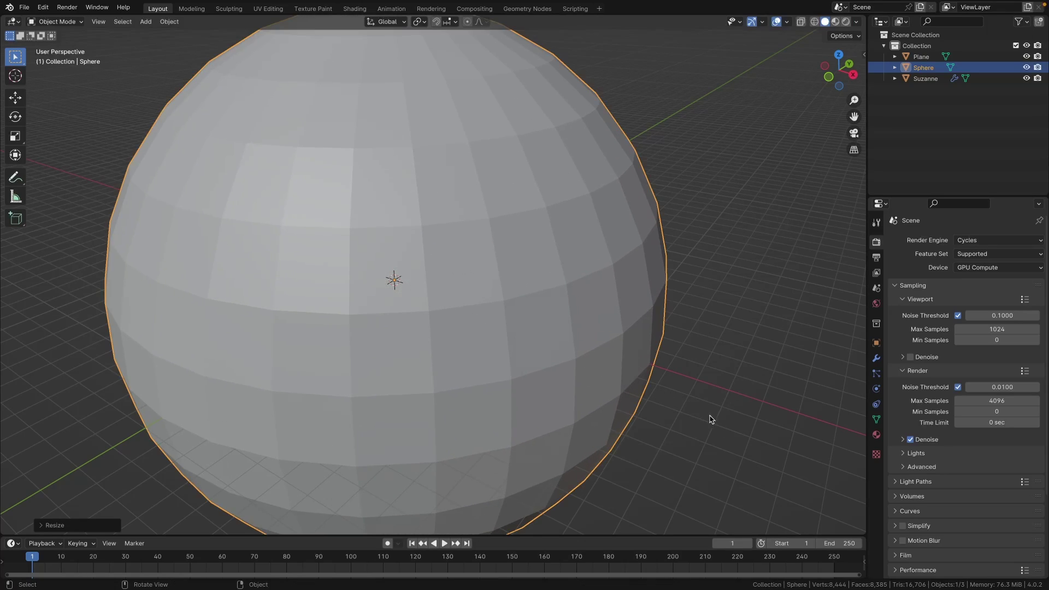
pyautogui.scroll(-3, 609, 463)
pyautogui.press('s')
pyautogui.click(703, 441)
pyautogui.moveTo(596, 412); pyautogui.dragTo(543, 378, button='middle')
pyautogui.scroll(5, 547, 350)
pyautogui.moveTo(574, 274); pyautogui.dragTo(567, 172, button='middle')
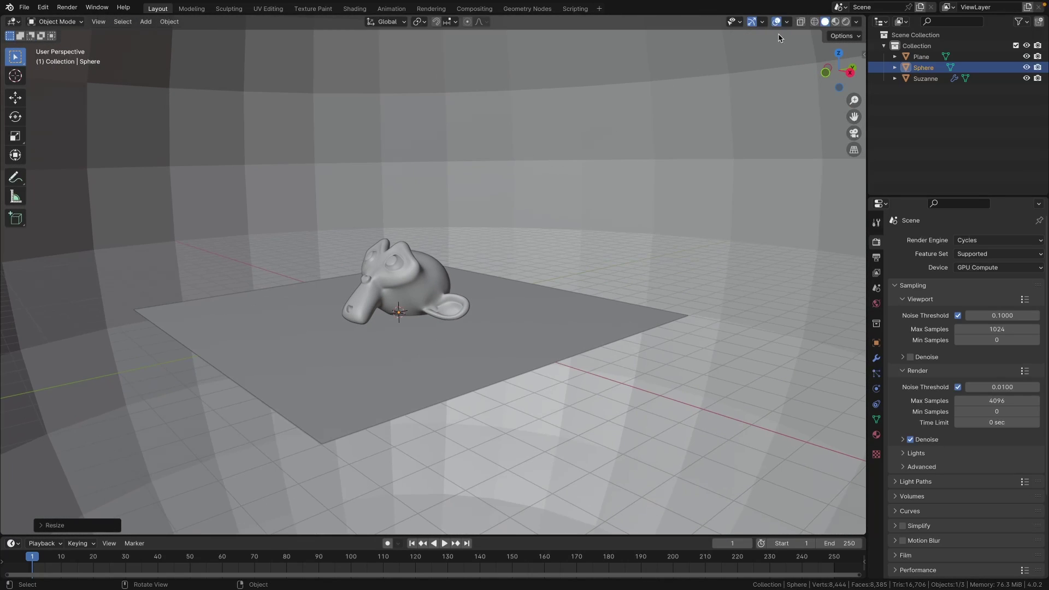
# Step: Turn on the Face Orientation overlay to check which way the sphere's inner faces point
pyautogui.click(789, 22)
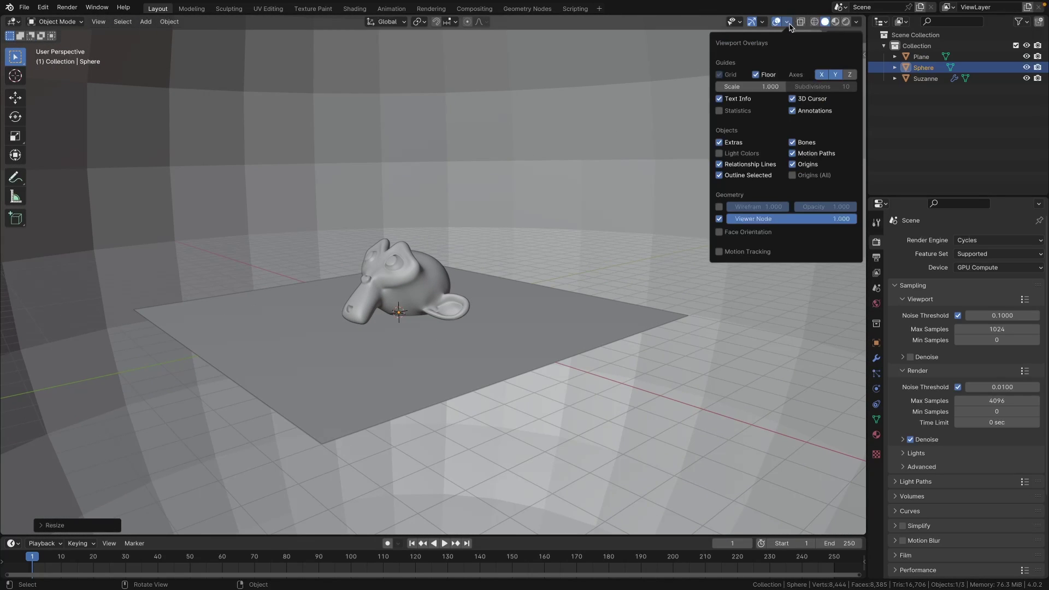
pyautogui.click(735, 236)
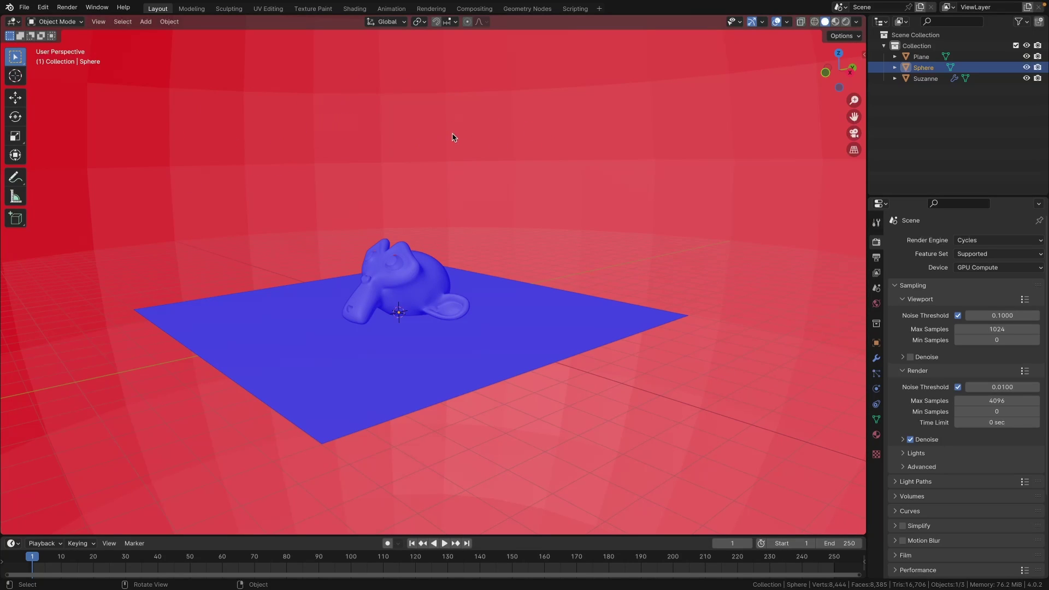
pyautogui.keyDown('ctrl'); pyautogui.moveTo(453, 137); pyautogui.dragTo(485, 207, button='middle'); pyautogui.keyUp('ctrl')
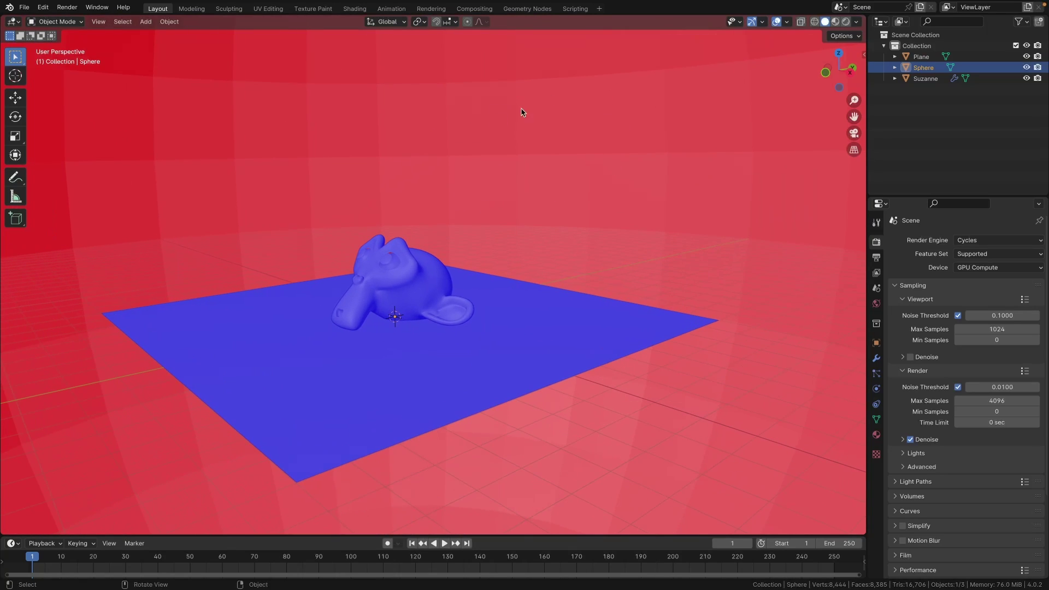
# Step: Flip all the sphere's normals in Edit Mode, return to Object Mode and turn off the Face Orientation overlay
pyautogui.press('Tab')
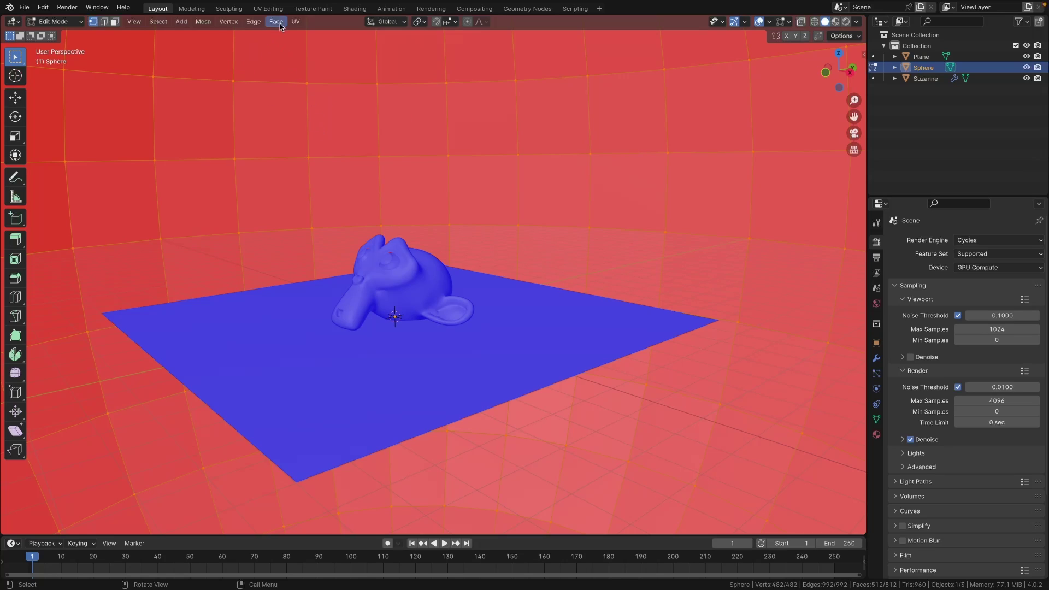
pyautogui.click(202, 23)
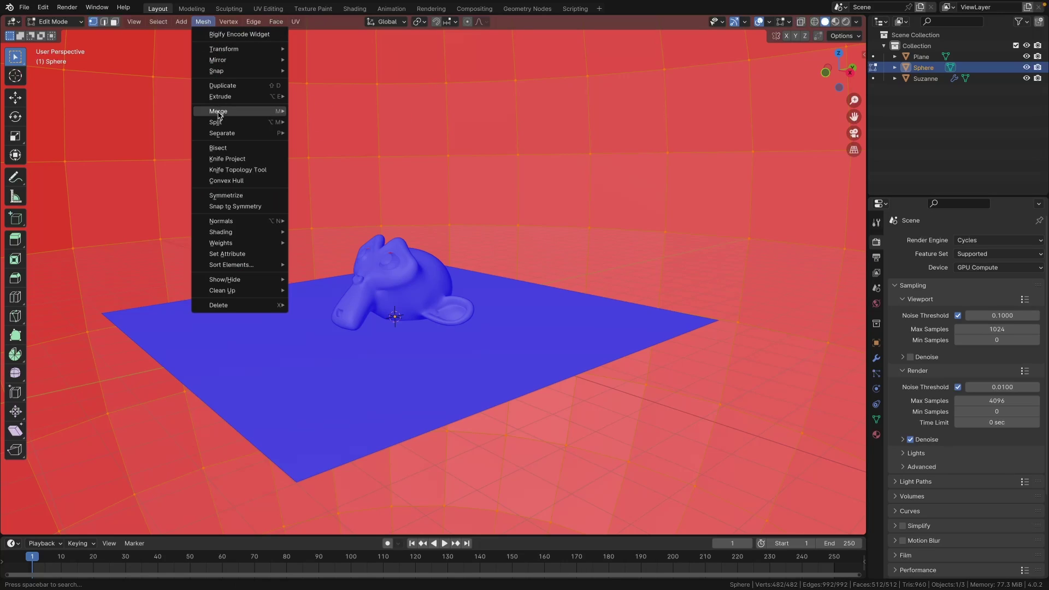
pyautogui.moveTo(234, 223)
pyautogui.click(317, 222)
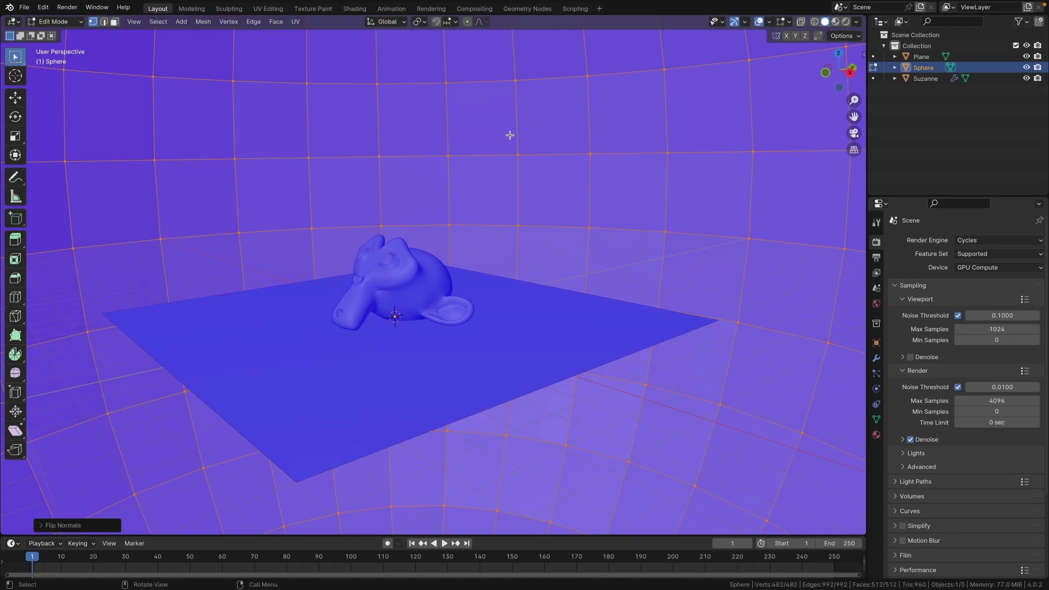
pyautogui.press('Tab')
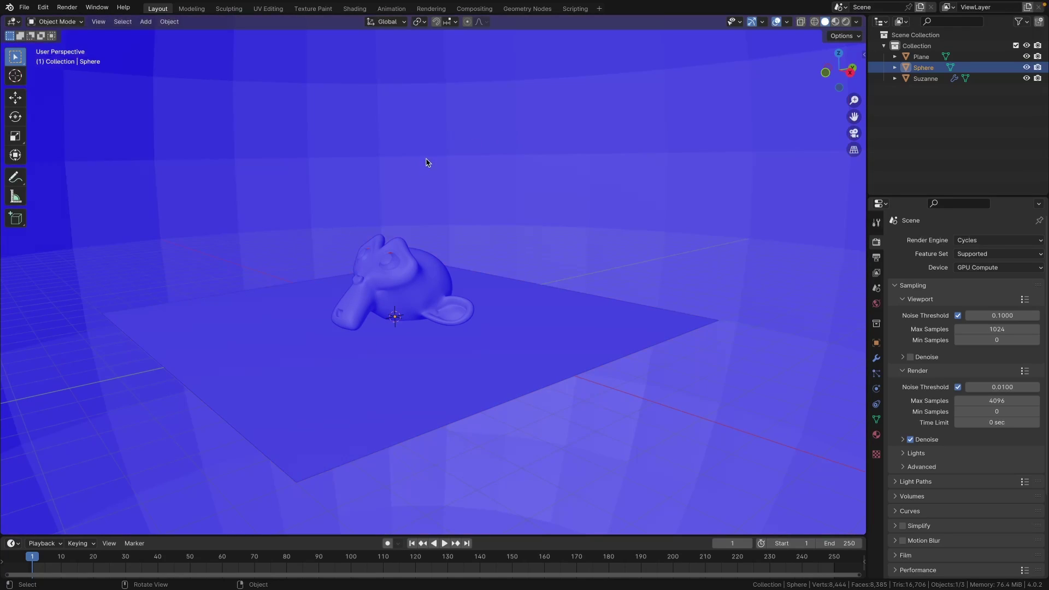
pyautogui.click(787, 22)
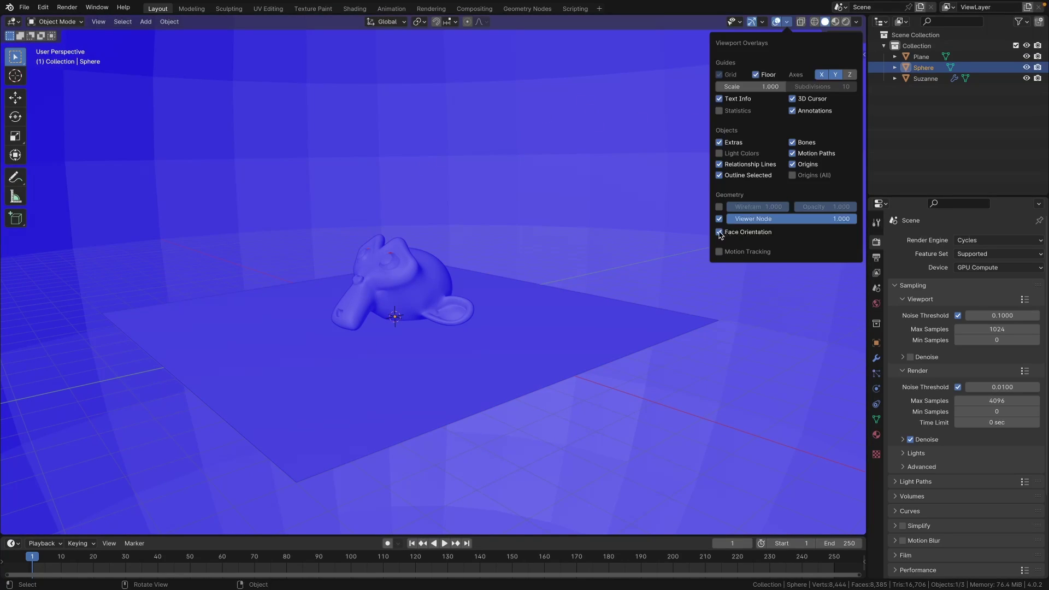
pyautogui.click(720, 232)
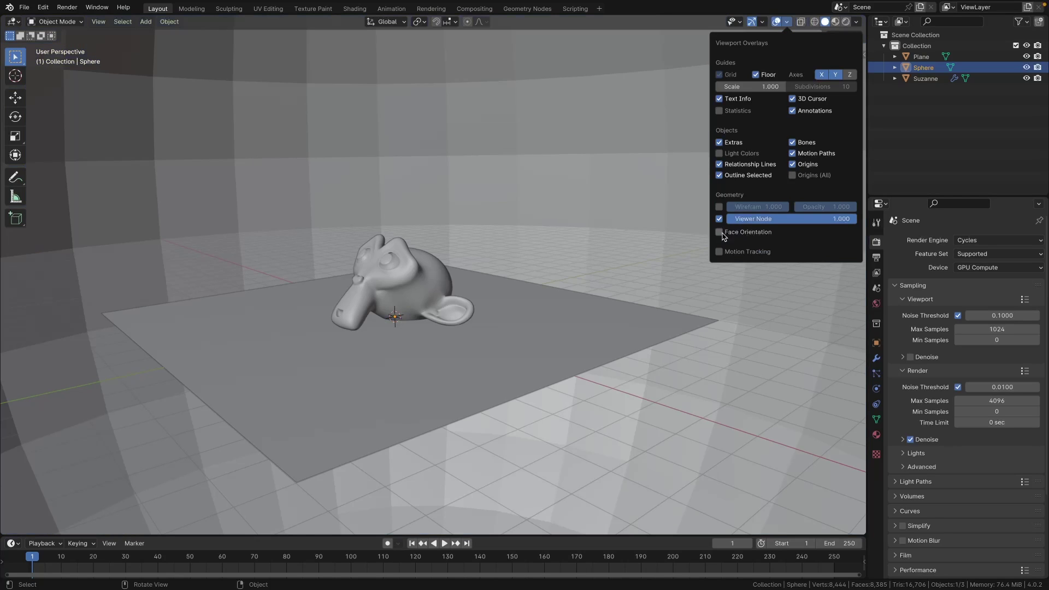
# Step: Create a new object material for the sphere in the Shading workspace's shader editor
pyautogui.click(354, 8)
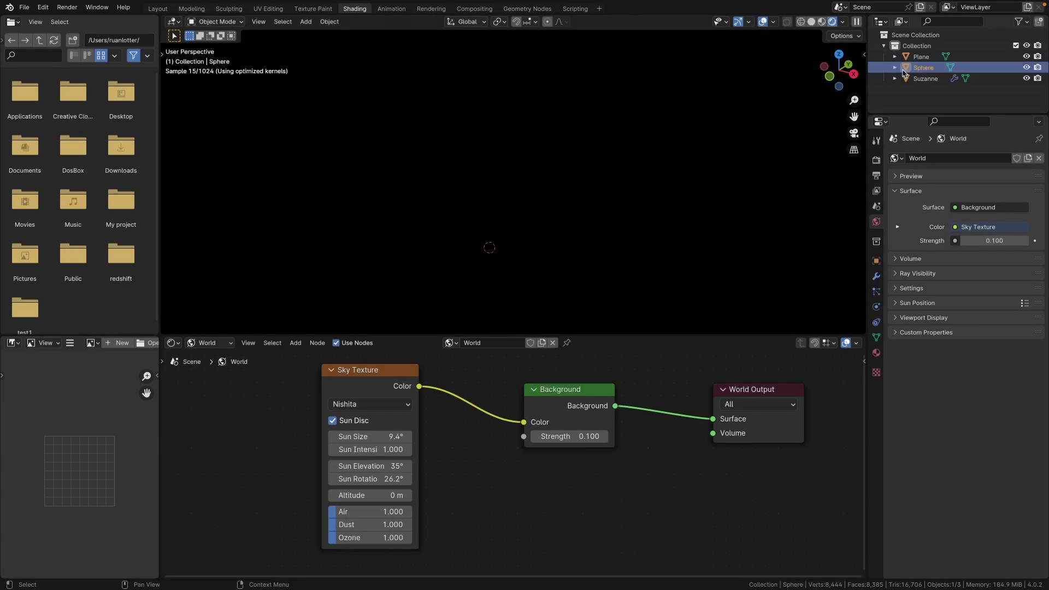
pyautogui.click(210, 343)
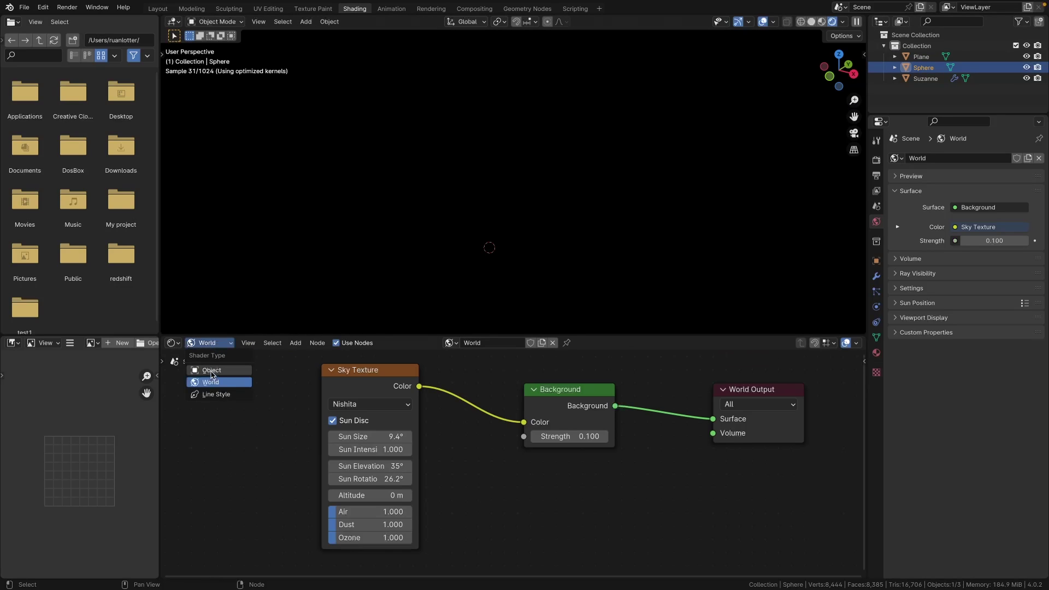
pyautogui.click(211, 371)
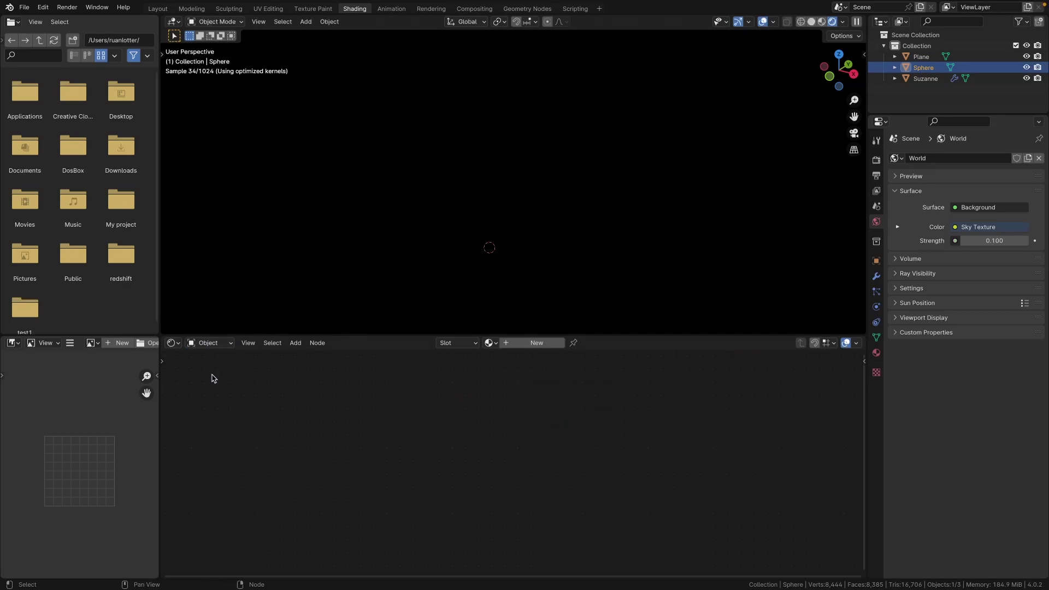
pyautogui.click(535, 344)
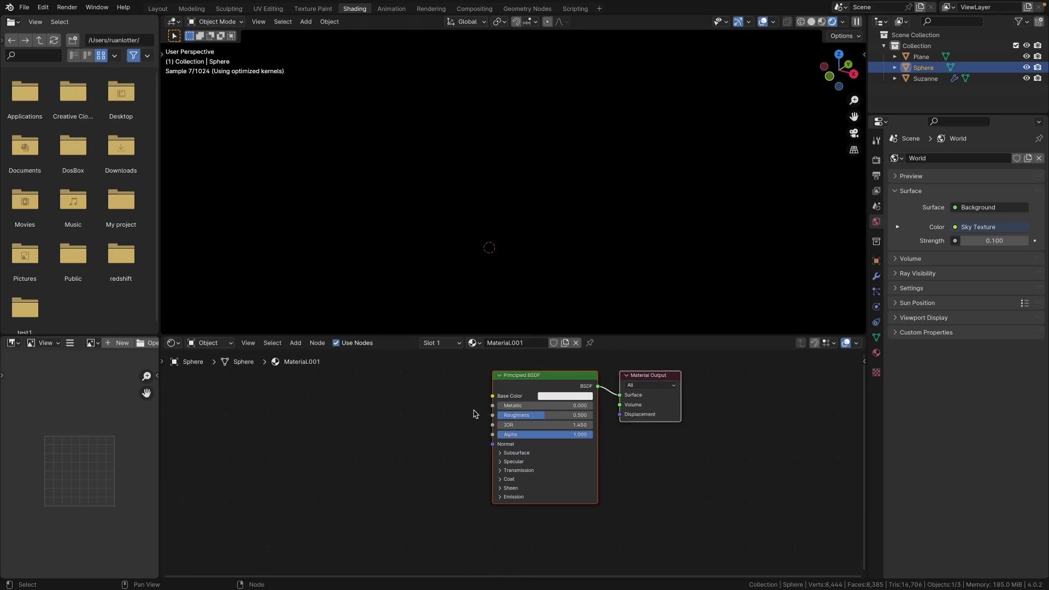
# Step: Add a linked Texture Coordinate, Mapping and Image Texture setup to the sphere's Principled BSDF and tidy the node positions
pyautogui.scroll(7, 466, 382)
pyautogui.moveTo(475, 414); pyautogui.dragTo(475, 506, button='middle')
pyautogui.click(467, 382)
pyautogui.scroll(-5, 556, 459)
pyautogui.click(567, 435)
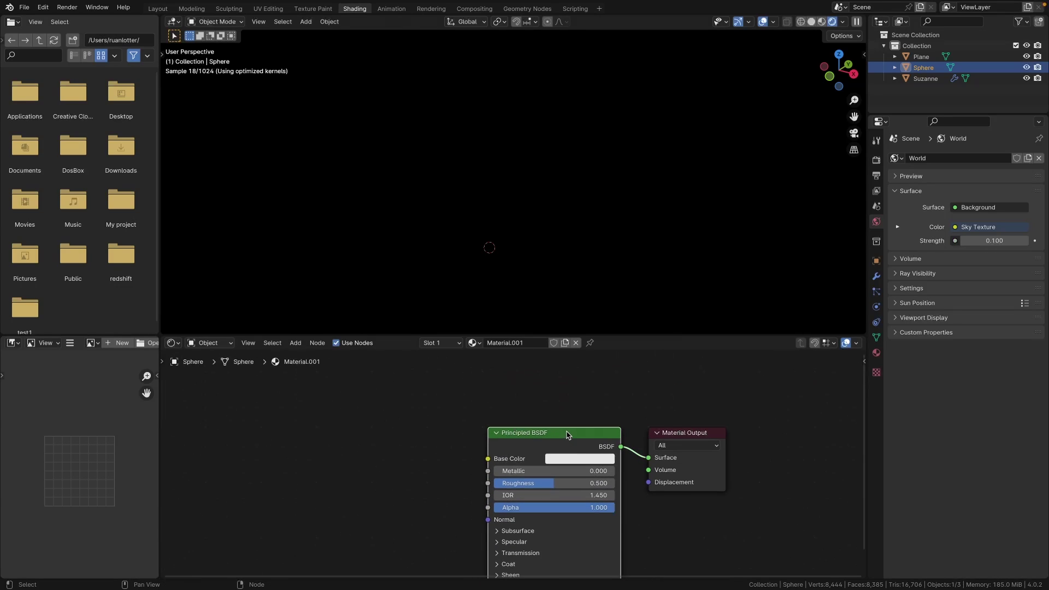
pyautogui.moveTo(567, 434); pyautogui.dragTo(569, 396)
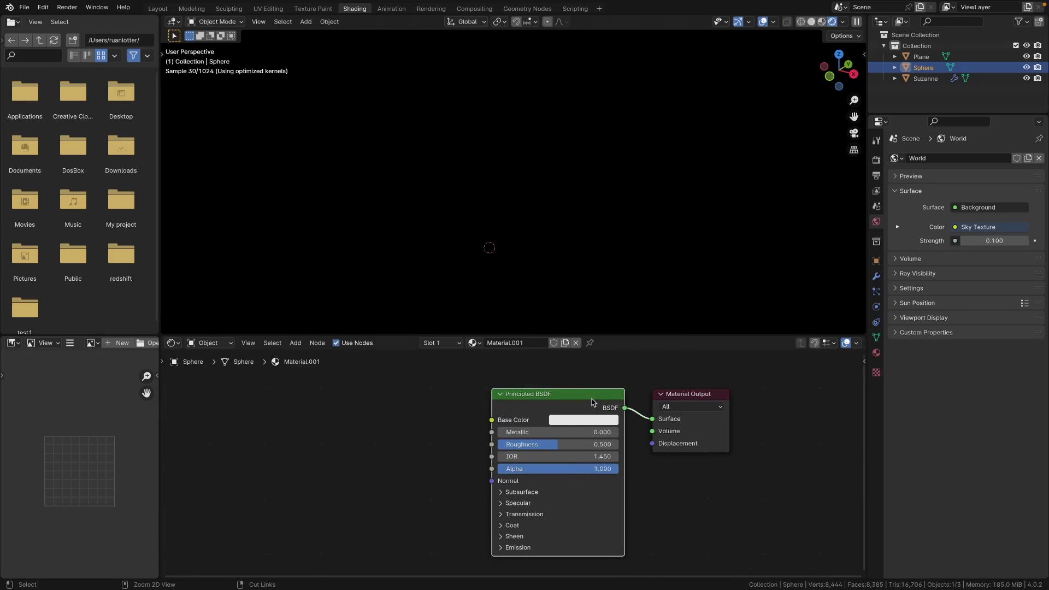
pyautogui.hotkey('ctrl', 't')
pyautogui.moveTo(440, 422); pyautogui.dragTo(561, 412, button='middle')
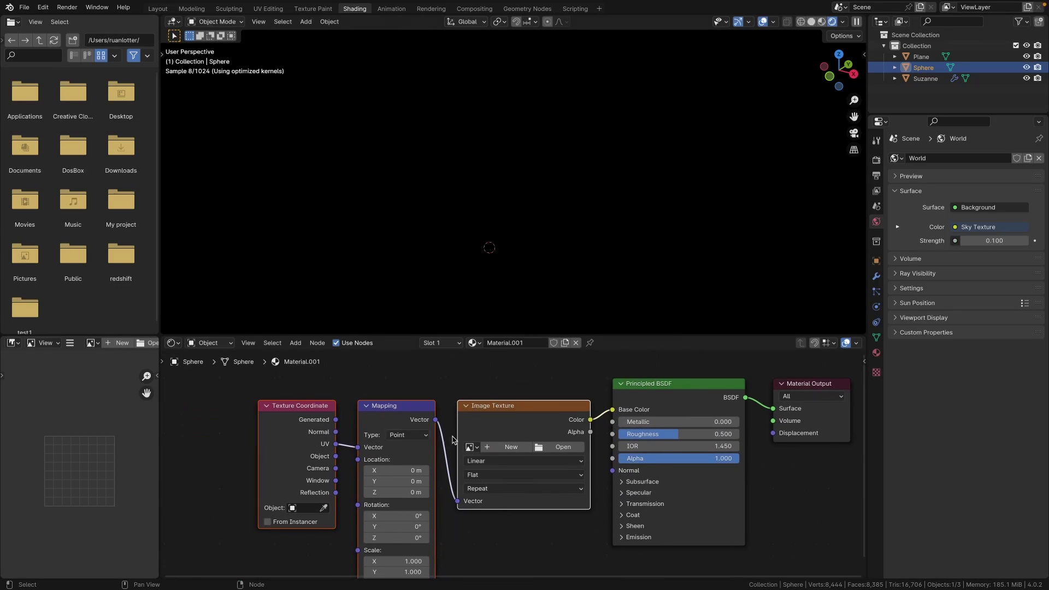
pyautogui.moveTo(519, 411); pyautogui.dragTo(522, 403)
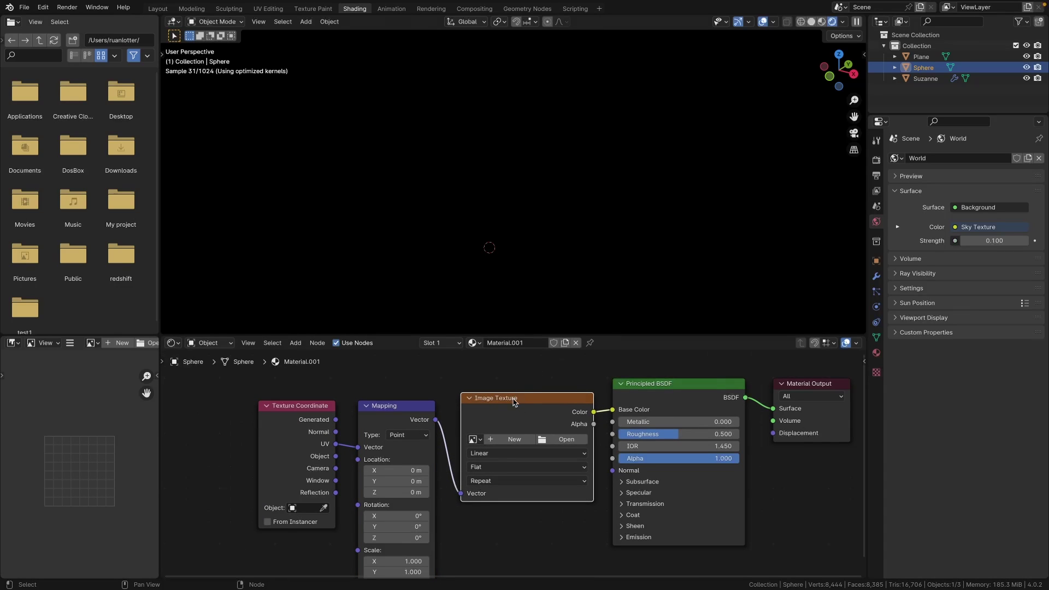
pyautogui.keyDown('ctrl'); pyautogui.moveTo(532, 425); pyautogui.dragTo(492, 424, button='middle'); pyautogui.keyUp('ctrl')
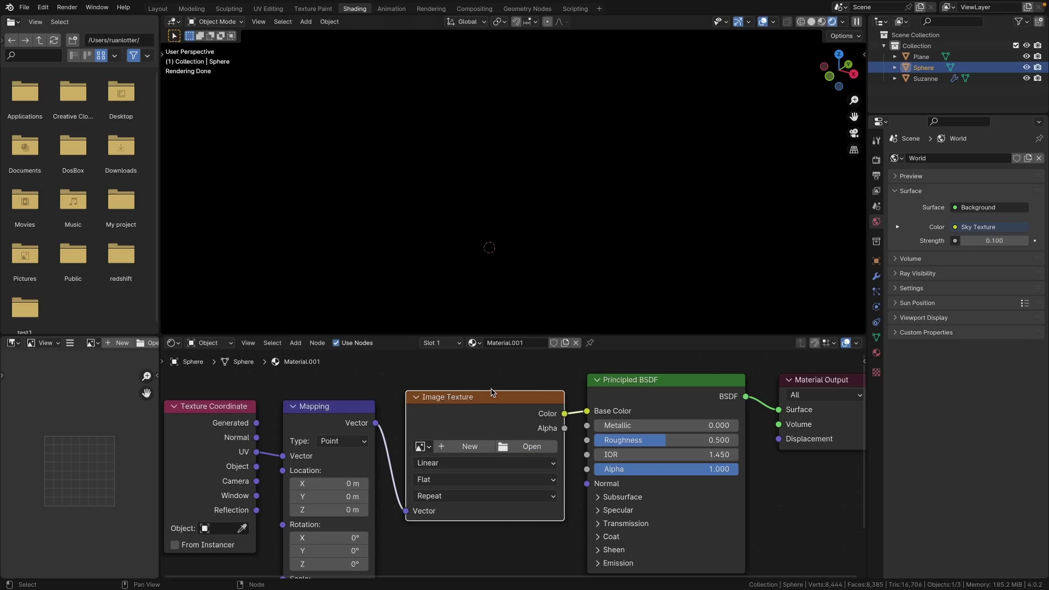
pyautogui.click(485, 370)
pyautogui.moveTo(479, 405); pyautogui.dragTo(473, 404)
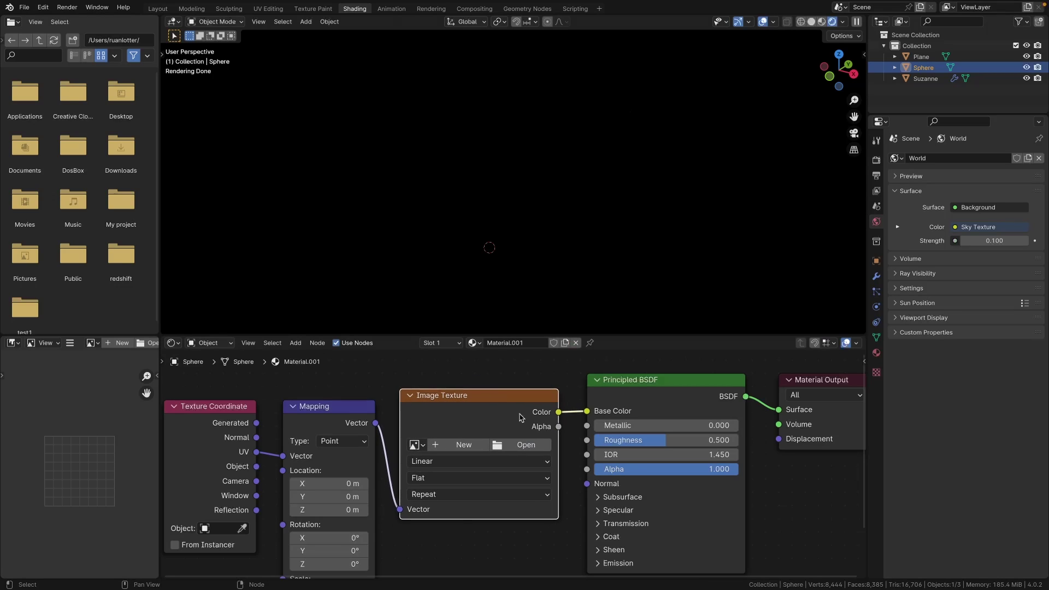
# Step: Load abandoned_parking_4k.exr from the HDRI folder into the Image Texture node
pyautogui.click(526, 447)
pyautogui.click(188, 410)
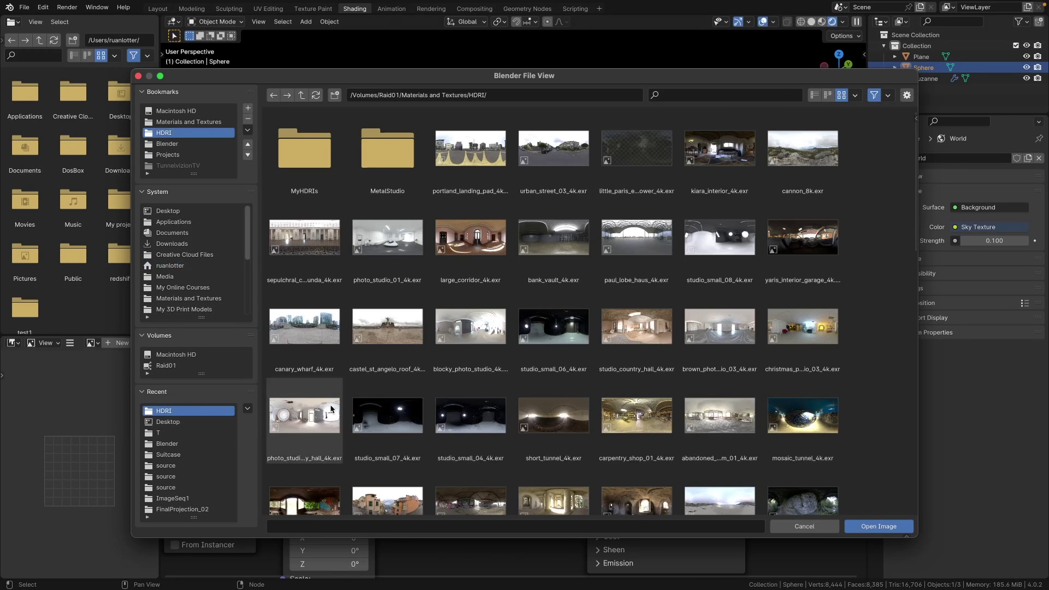
pyautogui.scroll(-5, 544, 276)
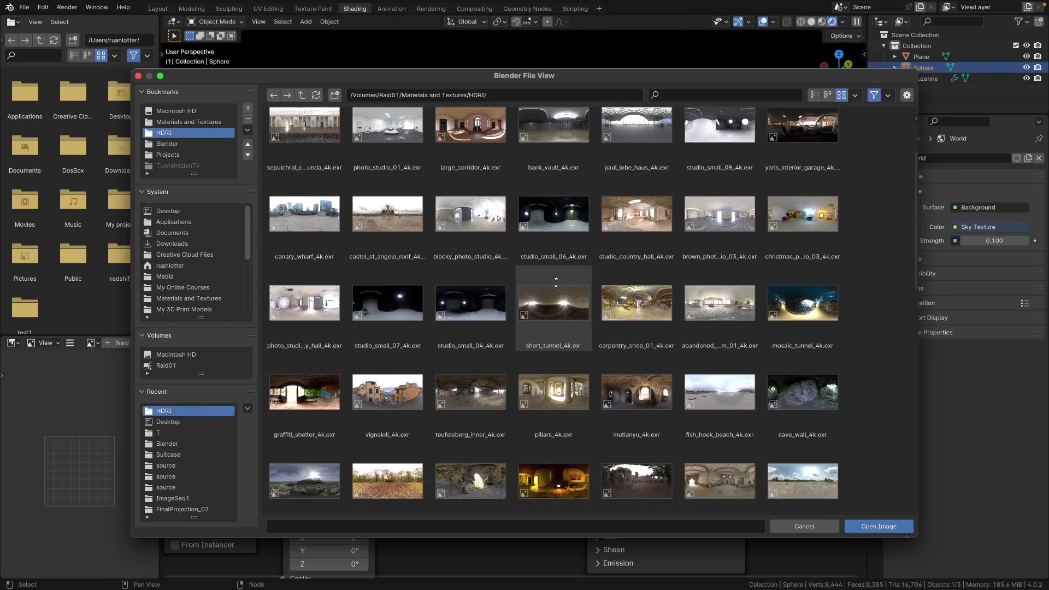
pyautogui.scroll(-3, 550, 281)
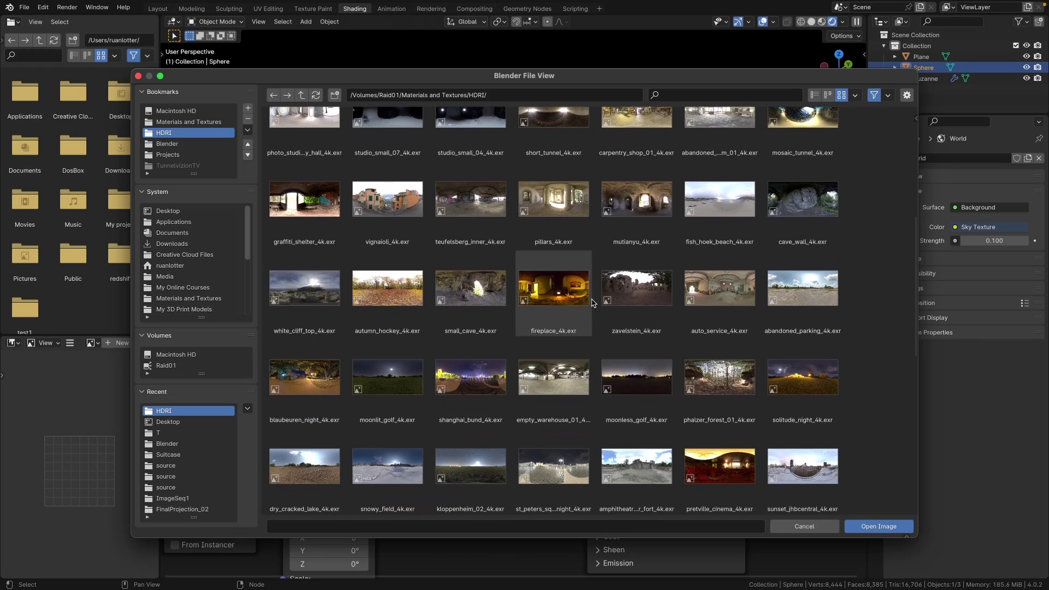
pyautogui.click(807, 290)
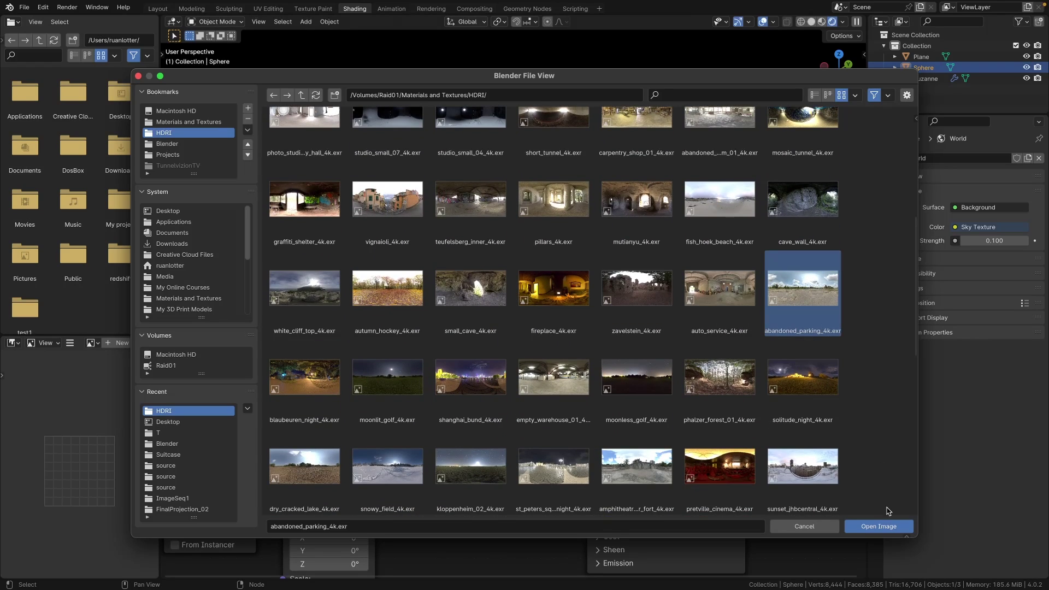
pyautogui.click(879, 526)
# Step: Connect the parking image's Color output to the Principled BSDF's Emission Color and set the emission strength to 1
pyautogui.scroll(-7, 517, 464)
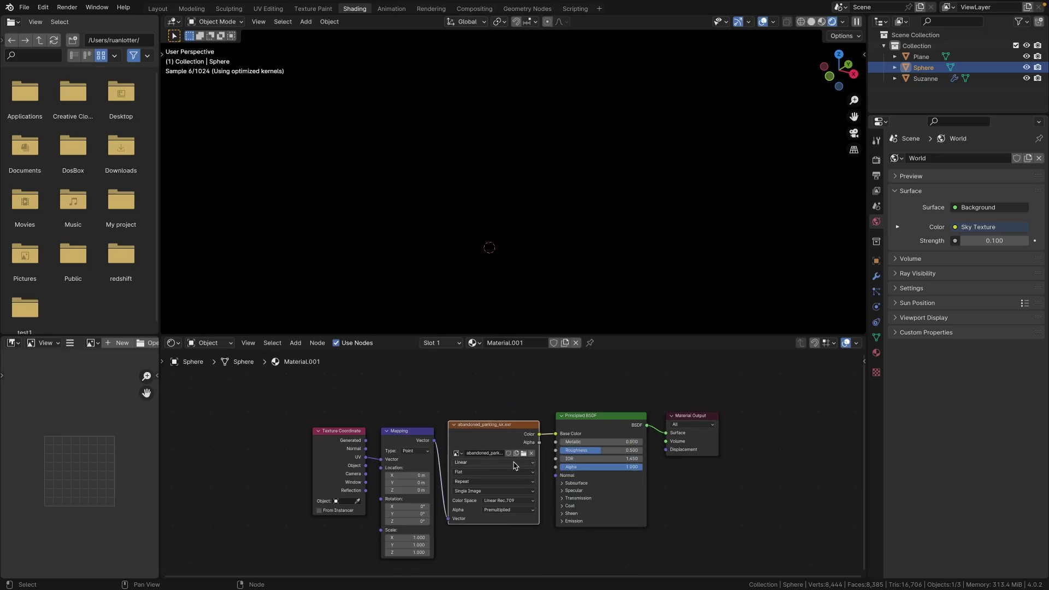
pyautogui.scroll(3, 515, 463)
pyautogui.moveTo(503, 447); pyautogui.dragTo(432, 427)
pyautogui.click(511, 443)
pyautogui.scroll(2, 513, 444)
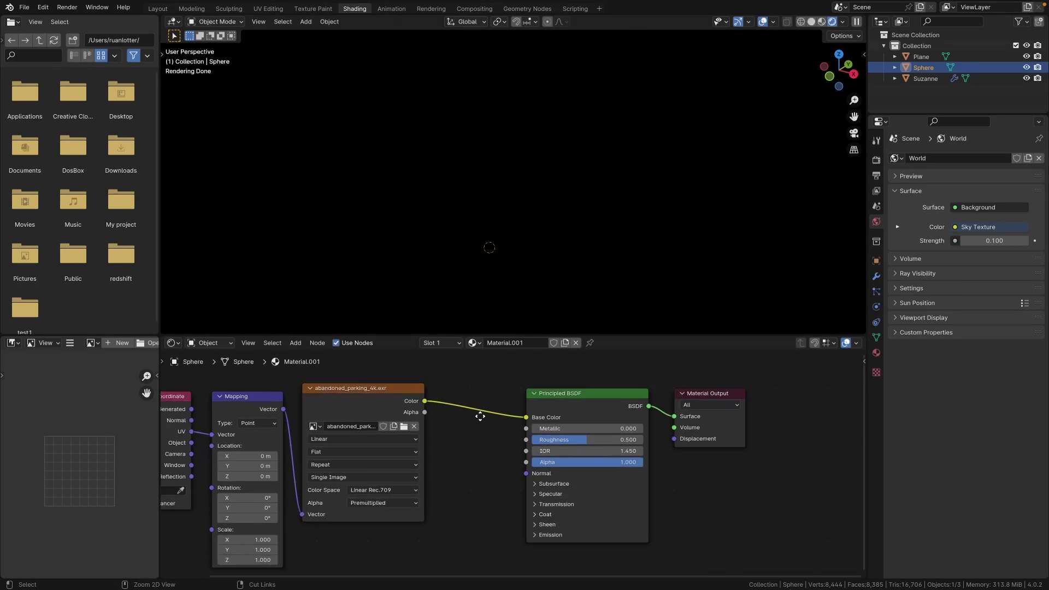
pyautogui.click(535, 550)
pyautogui.moveTo(401, 380); pyautogui.dragTo(559, 492)
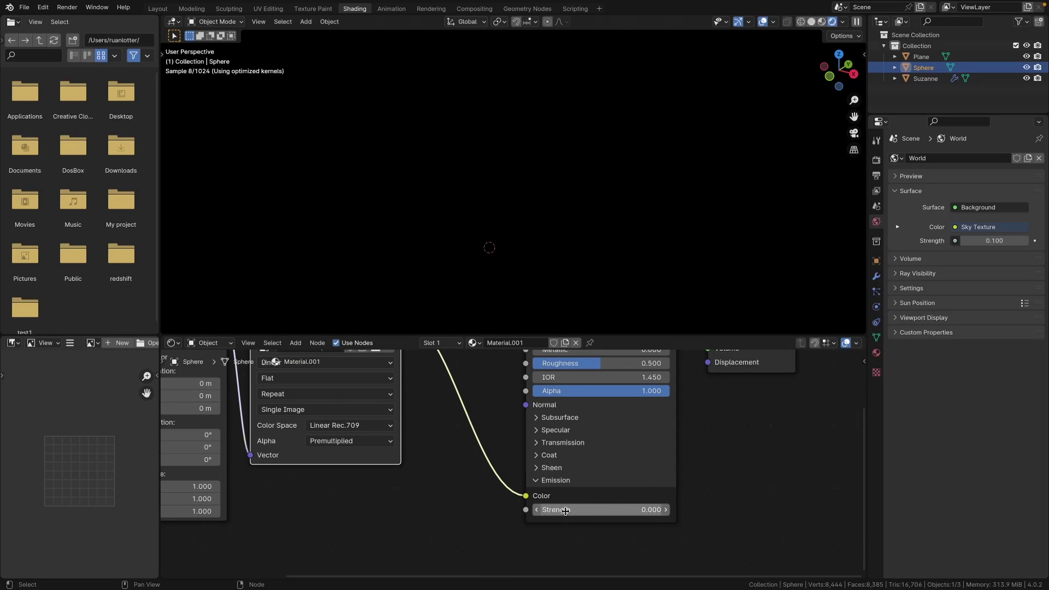
pyautogui.click(566, 511)
pyautogui.press('Return')
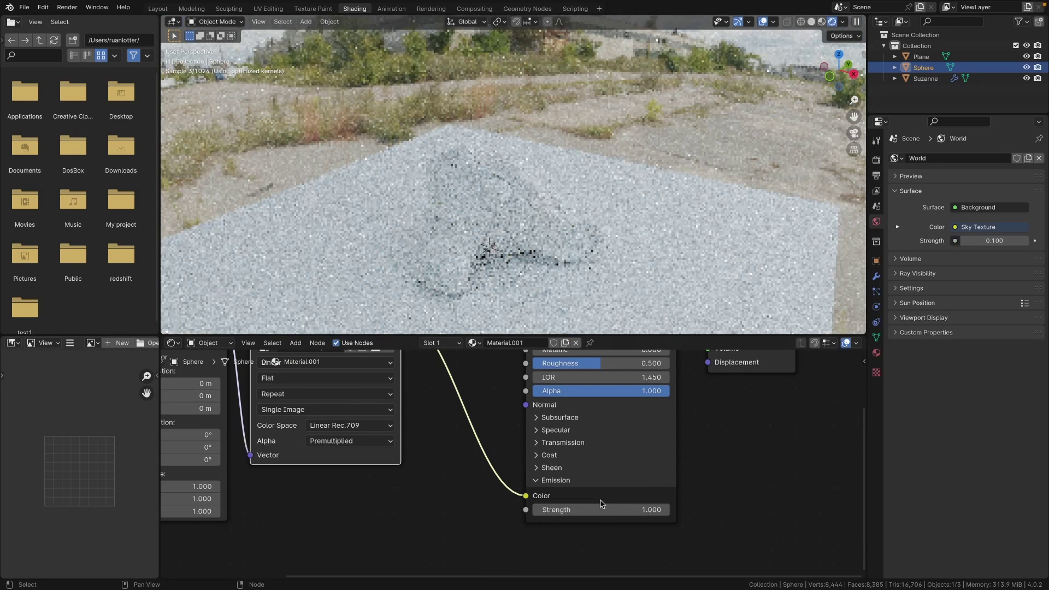
# Step: Give the monkey head a new material with Metallic set to 1 and Roughness lowered to about 0.06
pyautogui.click(605, 261)
pyautogui.moveTo(582, 135); pyautogui.dragTo(368, 96, button='middle')
pyautogui.moveTo(495, 127); pyautogui.dragTo(470, 123, button='middle')
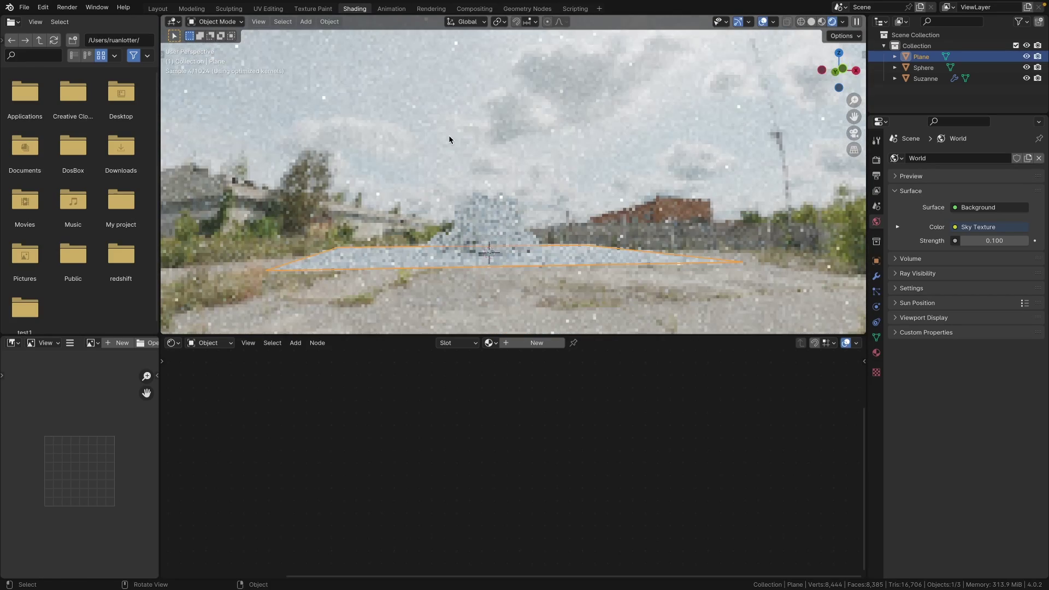
pyautogui.moveTo(450, 140); pyautogui.dragTo(481, 189, button='middle')
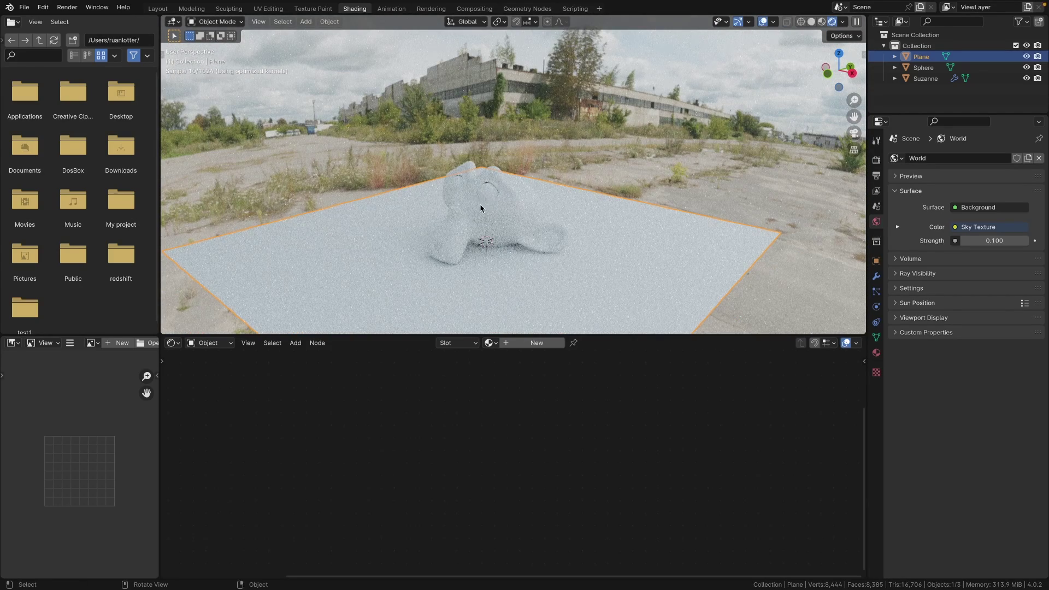
pyautogui.click(500, 198)
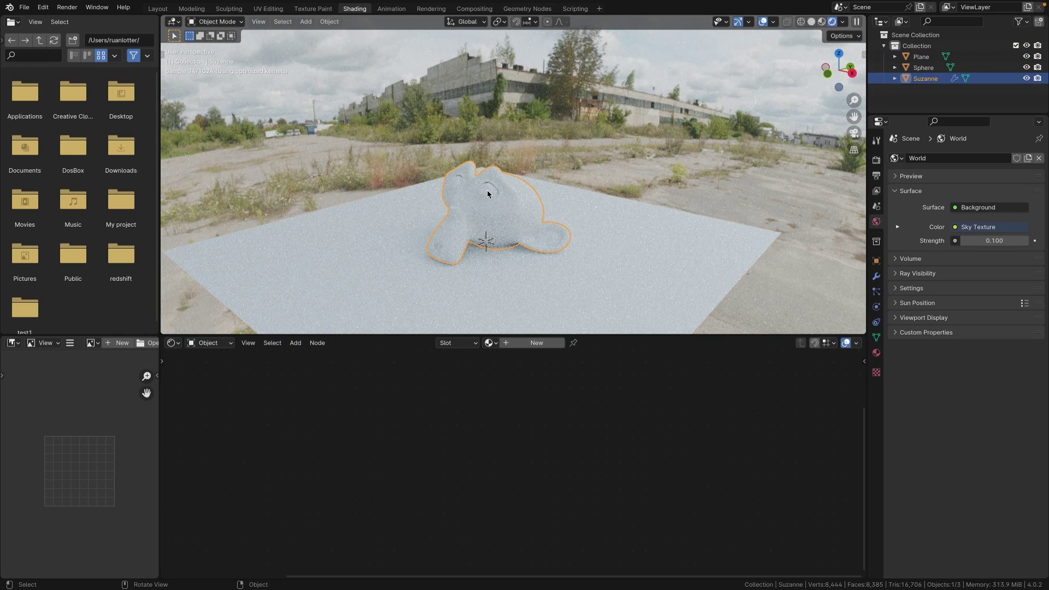
pyautogui.click(537, 343)
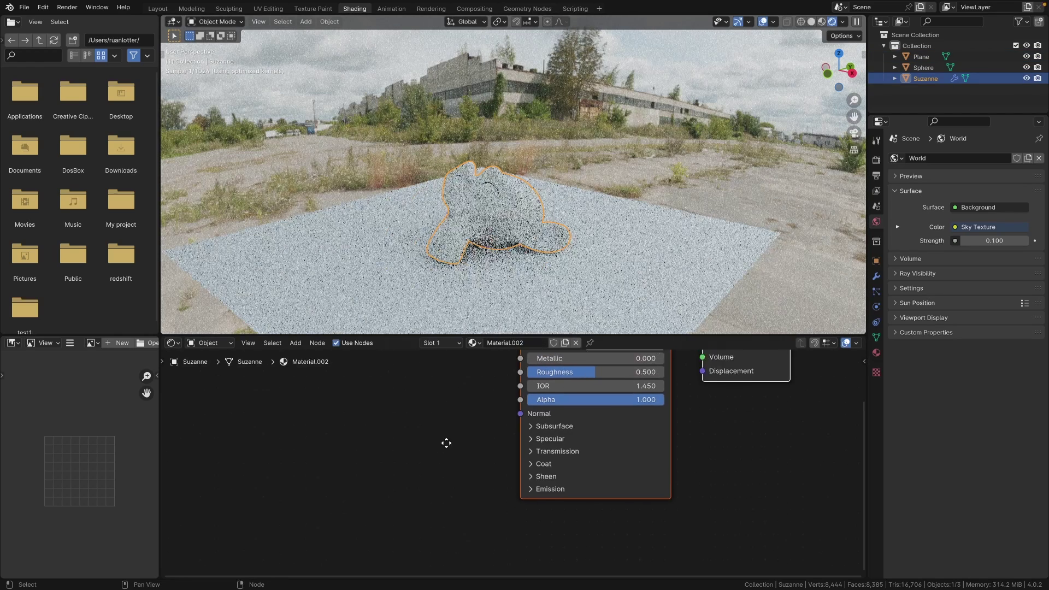
pyautogui.moveTo(386, 410); pyautogui.dragTo(555, 405)
pyautogui.moveTo(434, 425); pyautogui.dragTo(393, 426)
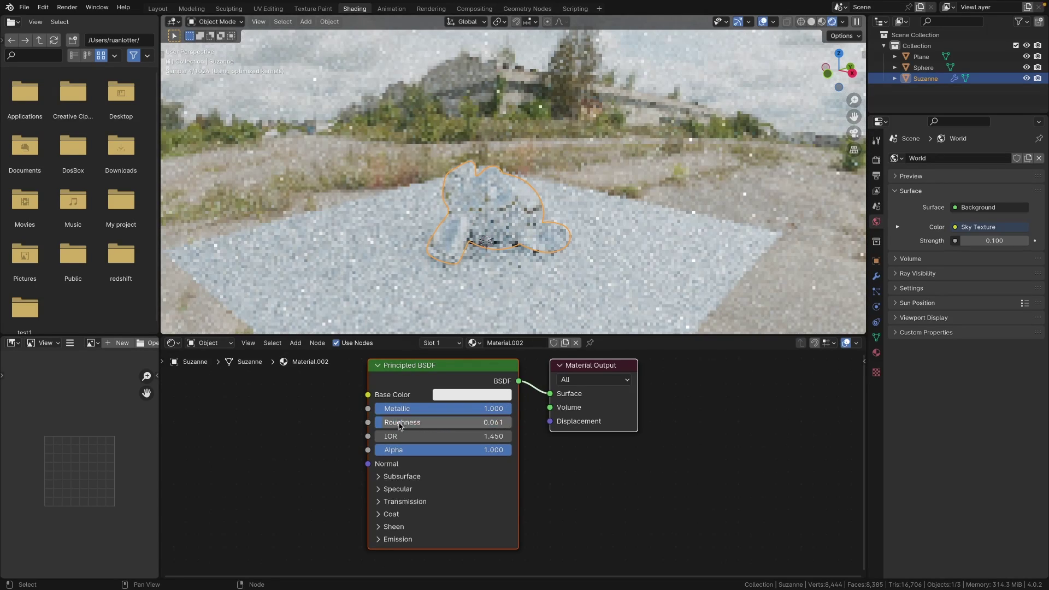
# Step: Restrict the environment sphere's ray visibility to Glossy by disabling Camera, Diffuse, Transmission, Volume Scatter and Shadow
pyautogui.keyDown('ctrl'); pyautogui.moveTo(549, 218); pyautogui.dragTo(593, 110, button='middle'); pyautogui.keyUp('ctrl')
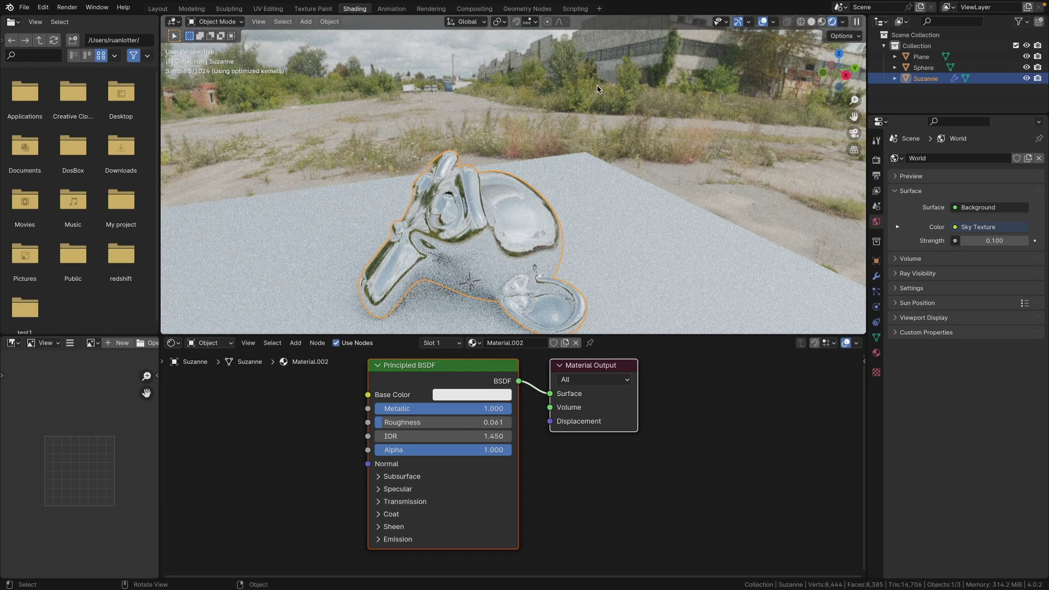
pyautogui.click(601, 90)
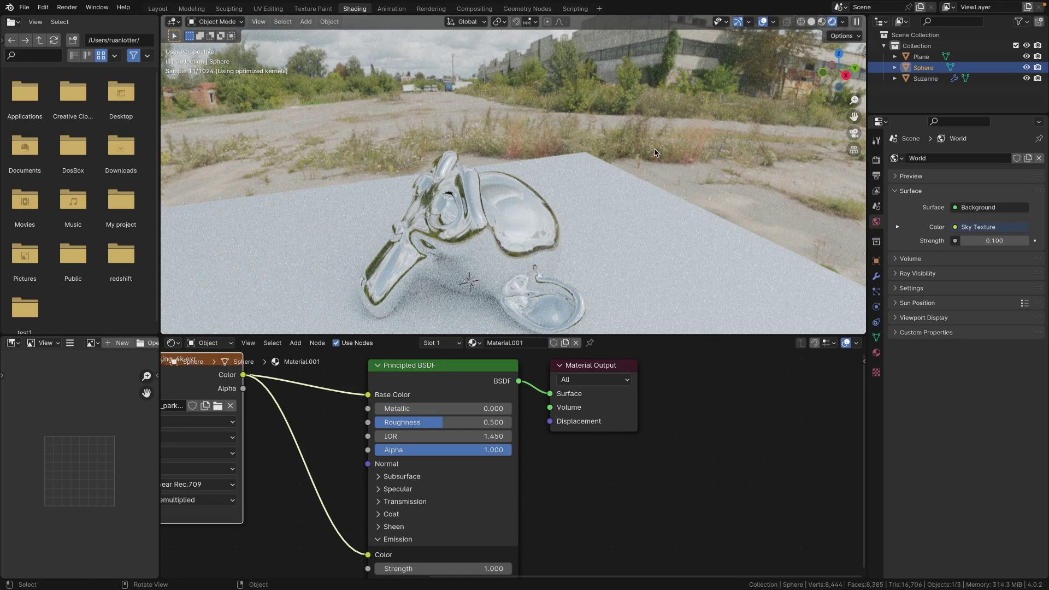
pyautogui.click(877, 263)
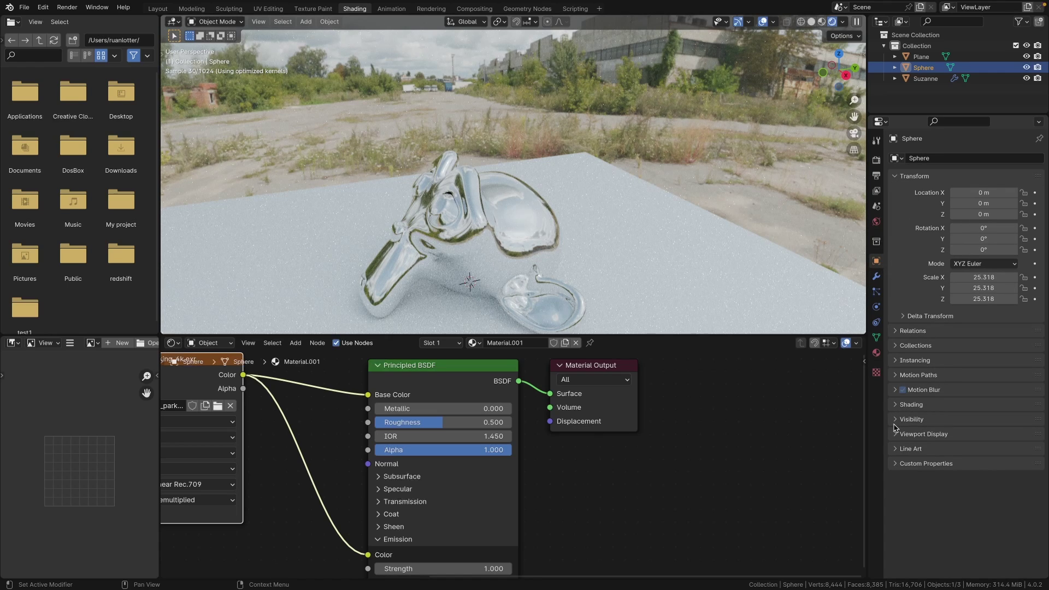
pyautogui.click(895, 420)
pyautogui.scroll(-5, 916, 337)
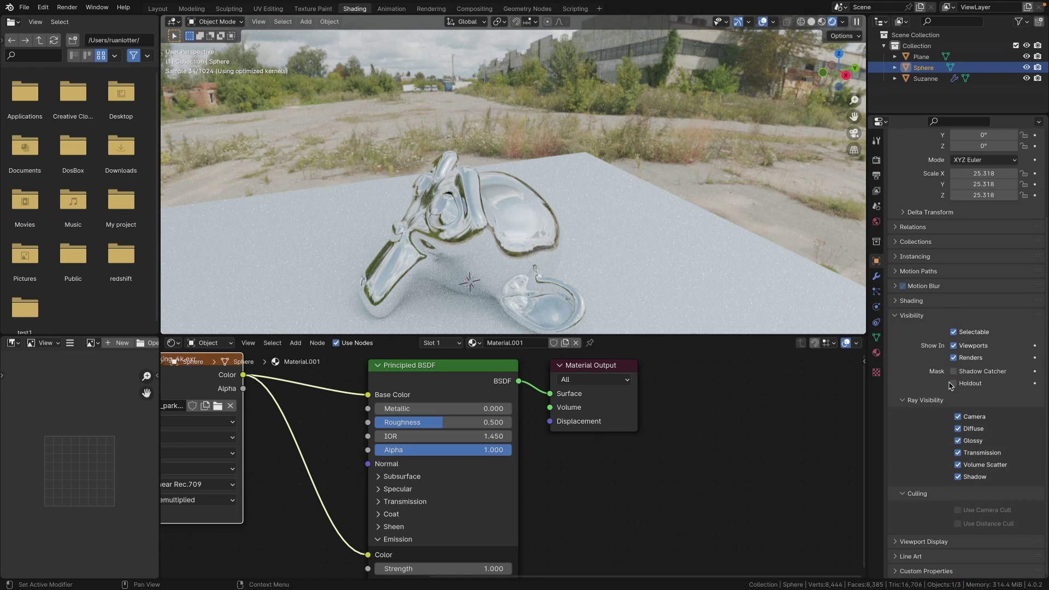
pyautogui.click(958, 418)
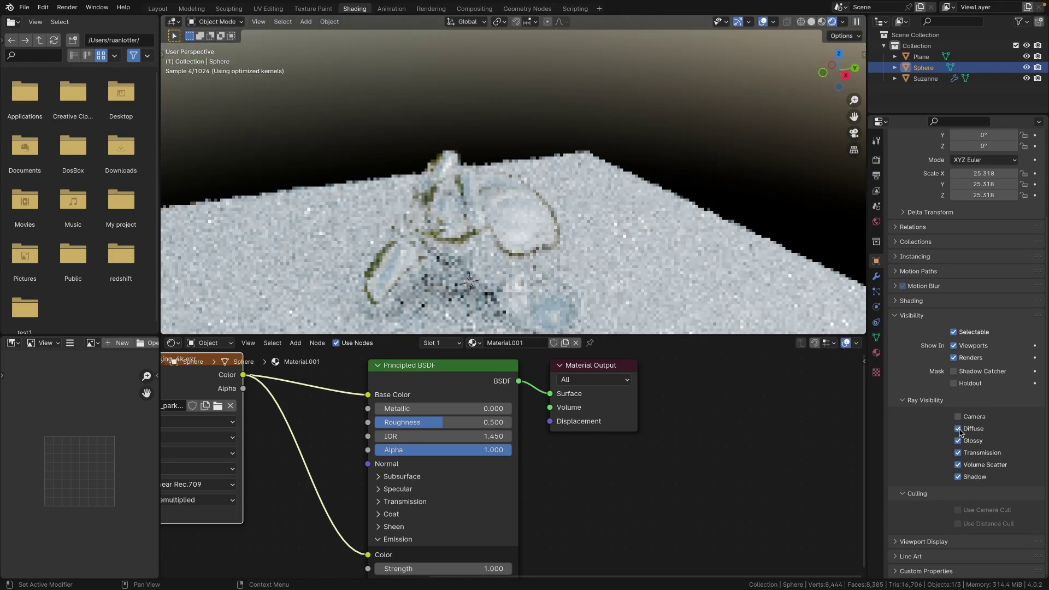
pyautogui.click(958, 429)
pyautogui.click(958, 453)
pyautogui.click(958, 465)
pyautogui.click(958, 477)
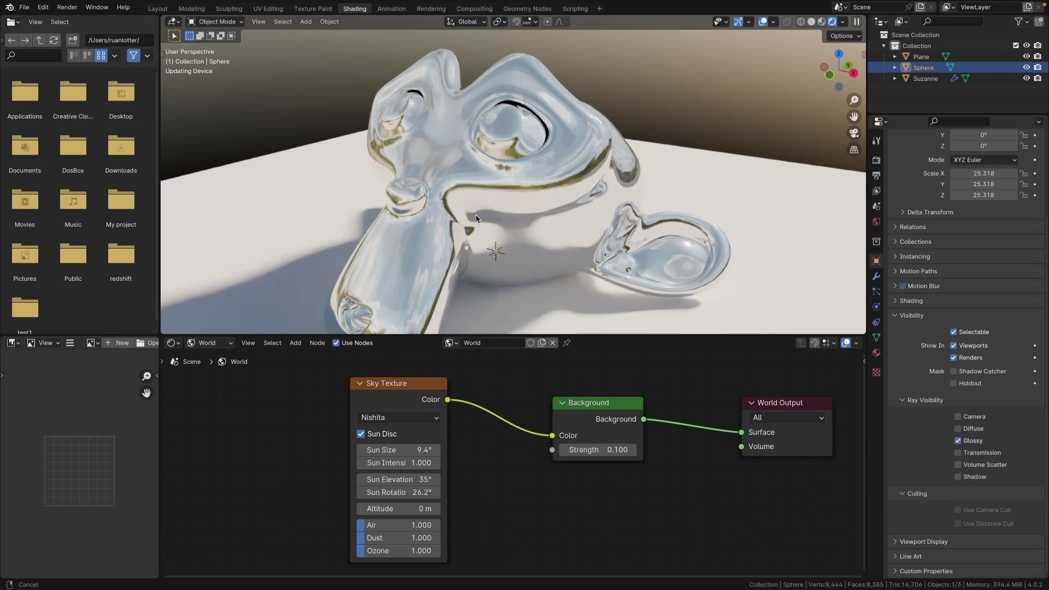
# Step: Reposition the world's Sky Texture node and set its sun intensity to 6.2 and sun rotation to 49°
pyautogui.scroll(-2, 445, 146)
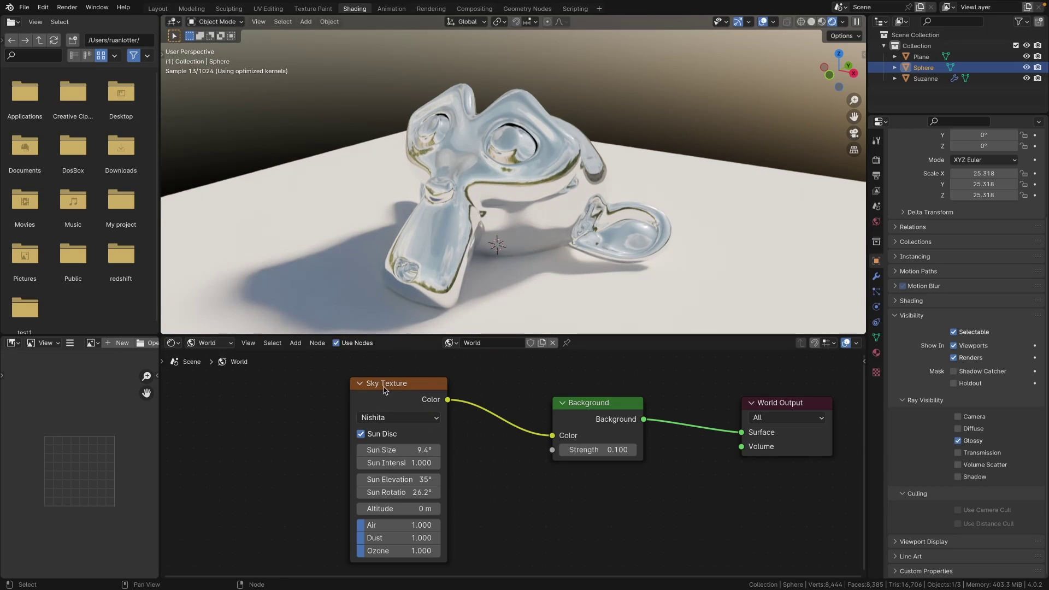
pyautogui.moveTo(430, 389); pyautogui.dragTo(443, 389)
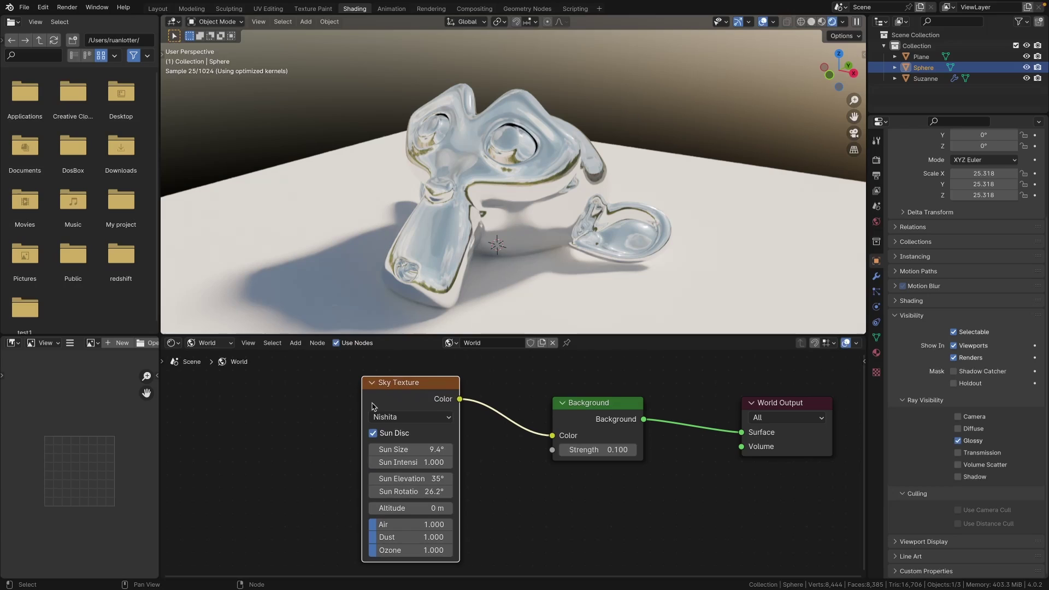
pyautogui.moveTo(444, 401); pyautogui.dragTo(411, 395, button='middle')
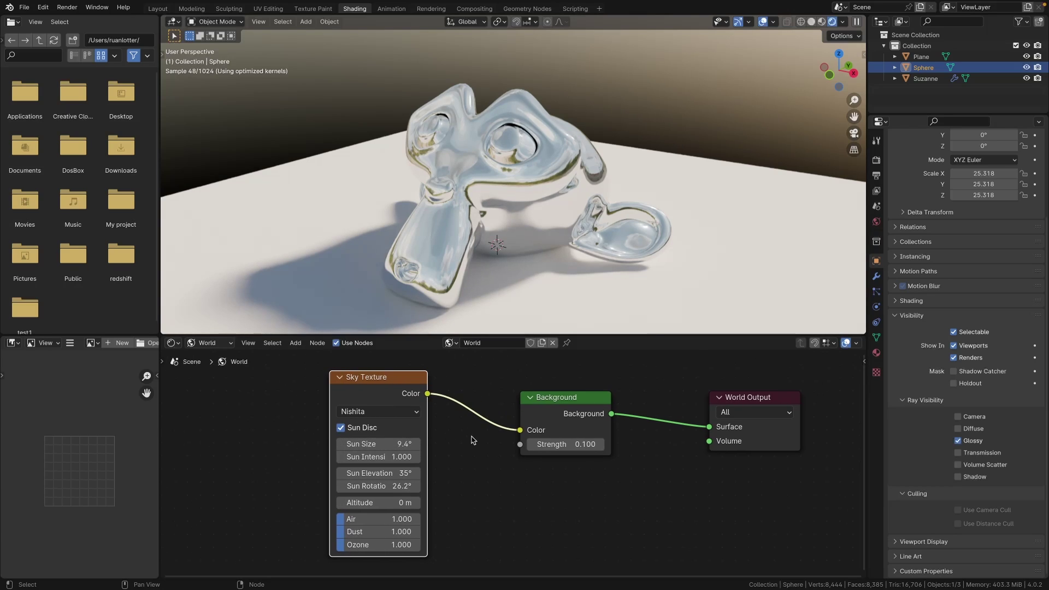
pyautogui.moveTo(382, 455); pyautogui.dragTo(394, 485)
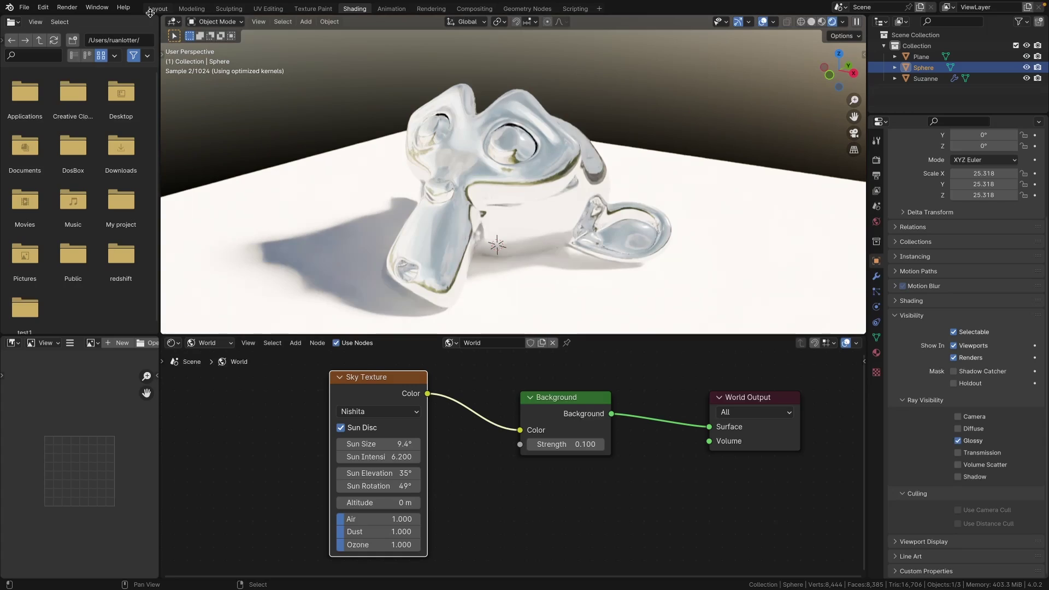
# Step: In the Layout workspace, rotate the sphere to -572° about Z to shift the reflections on the monkey head
pyautogui.click(158, 8)
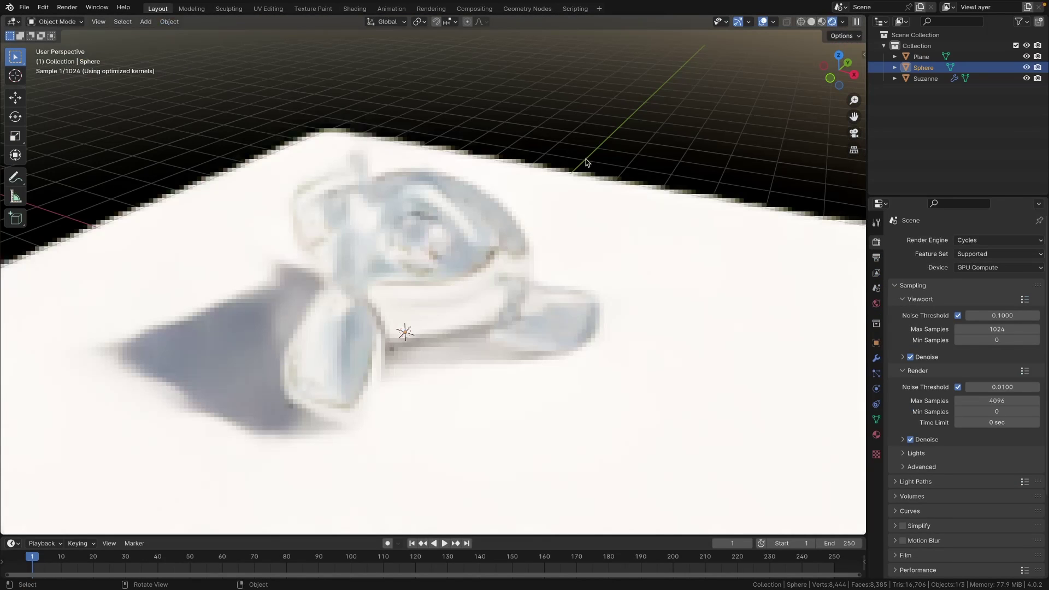
pyautogui.moveTo(482, 229); pyautogui.dragTo(495, 89, button='middle')
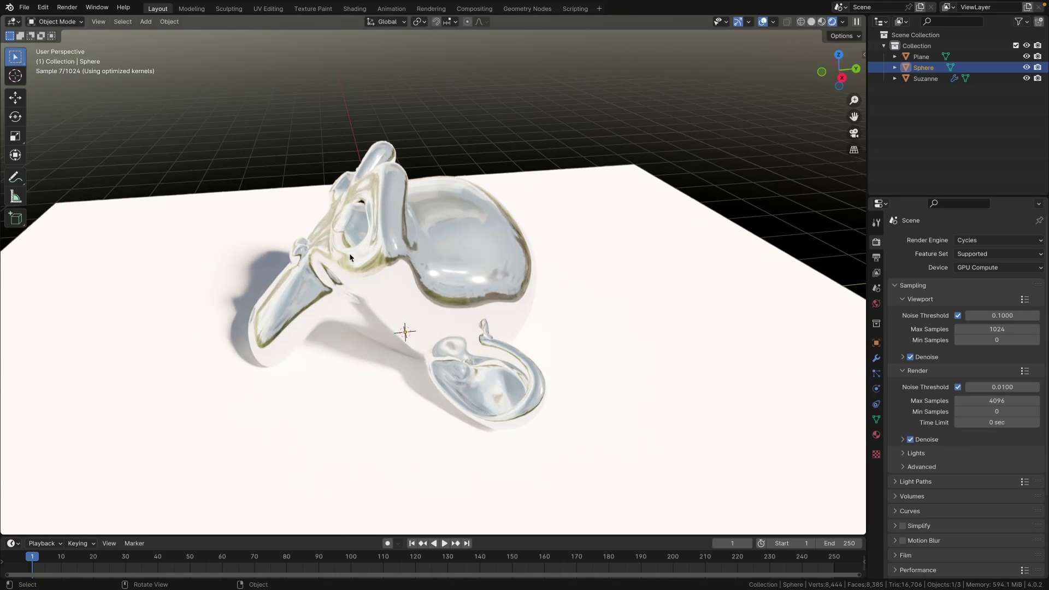
pyautogui.click(876, 343)
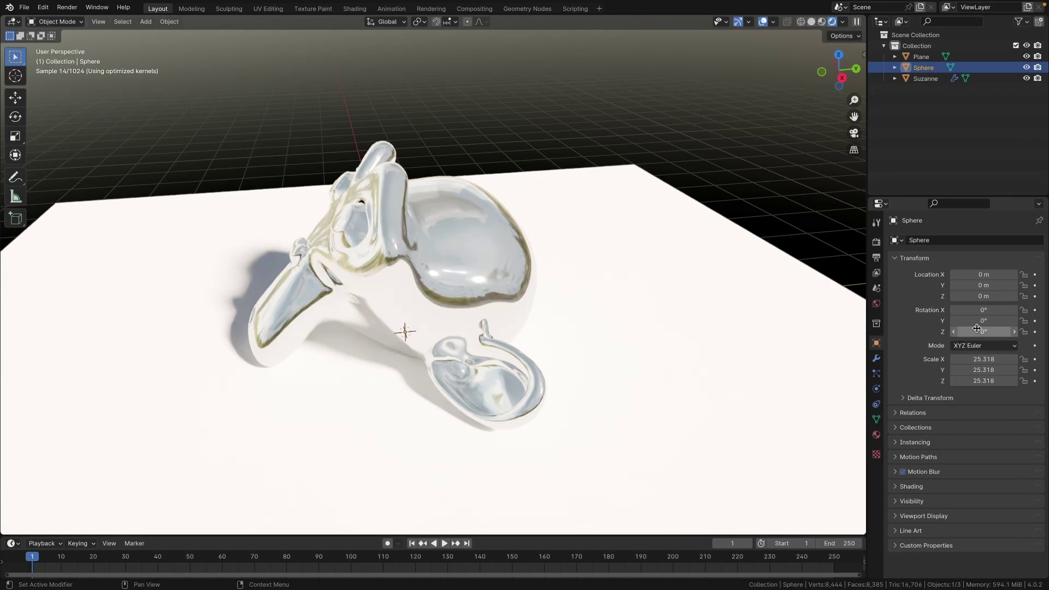
pyautogui.moveTo(956, 331); pyautogui.dragTo(575, 304)
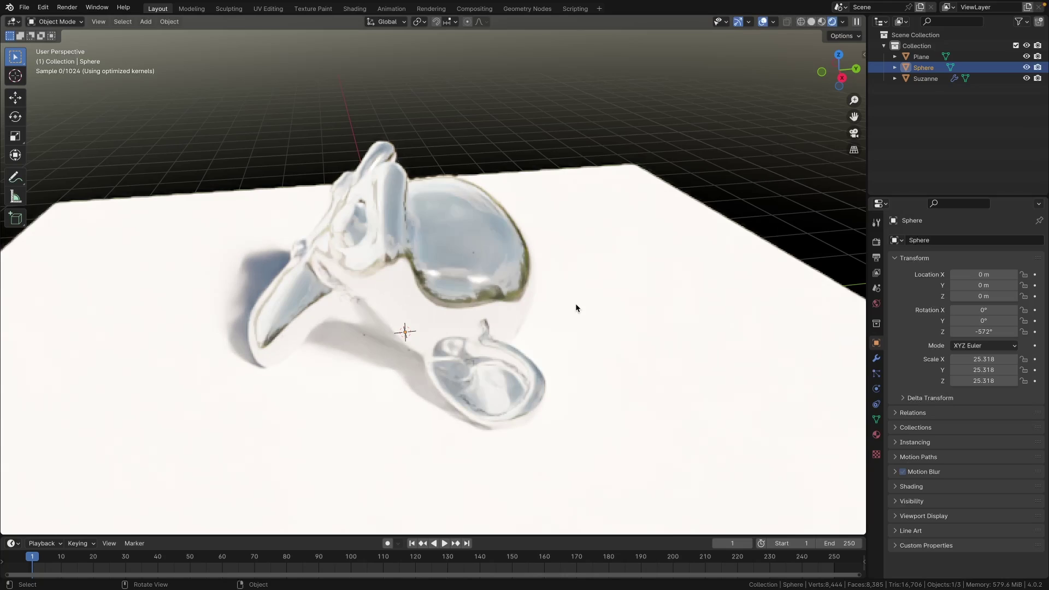
pyautogui.moveTo(488, 267); pyautogui.dragTo(566, 187, button='middle')
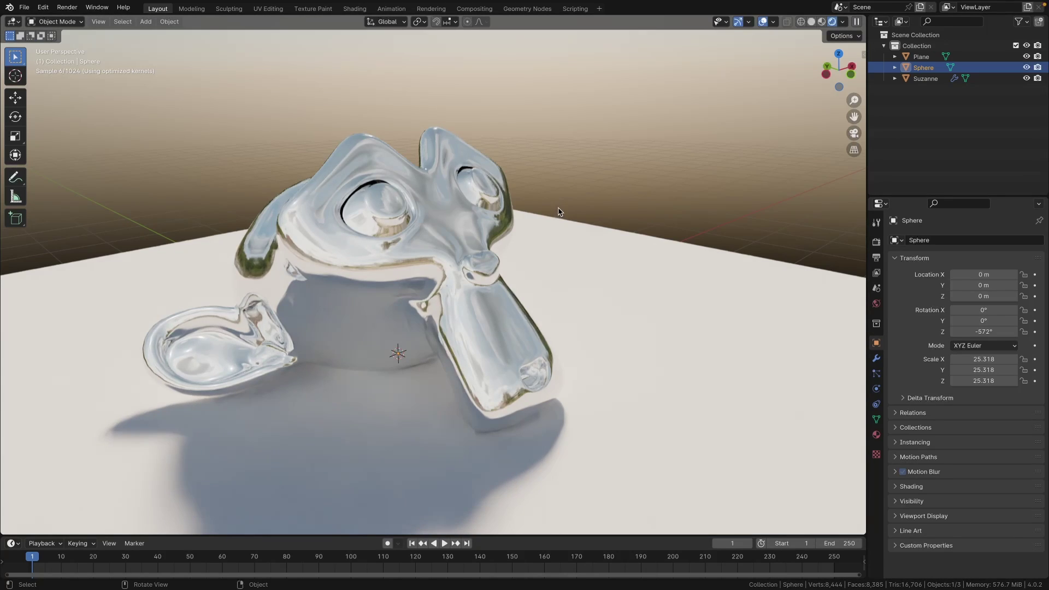